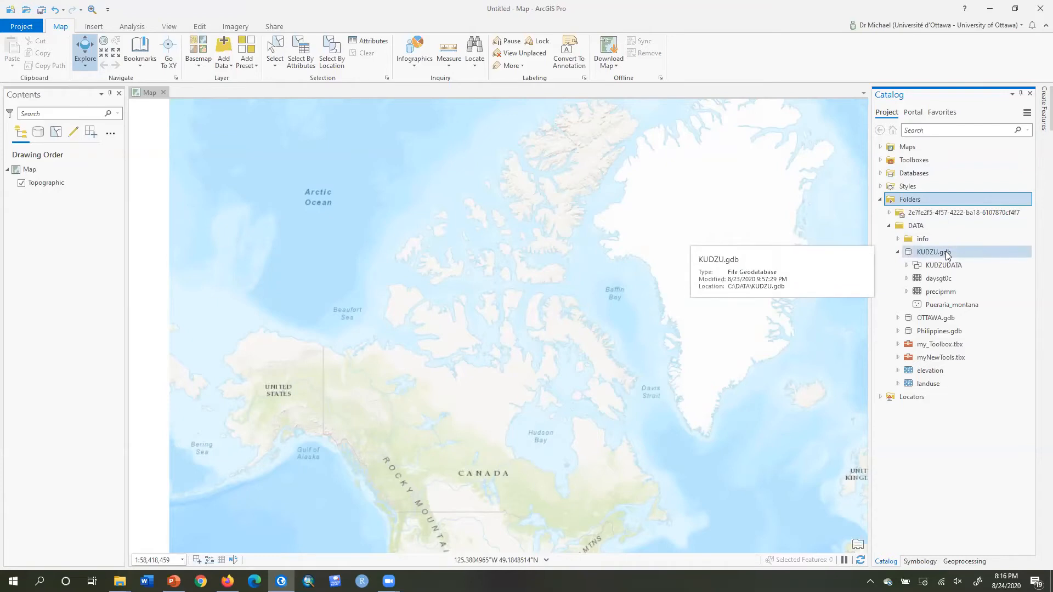
Add BOUNDARY and CLIMATE from the KUDZUDATA feature dataset to the map
left_click(906, 266)
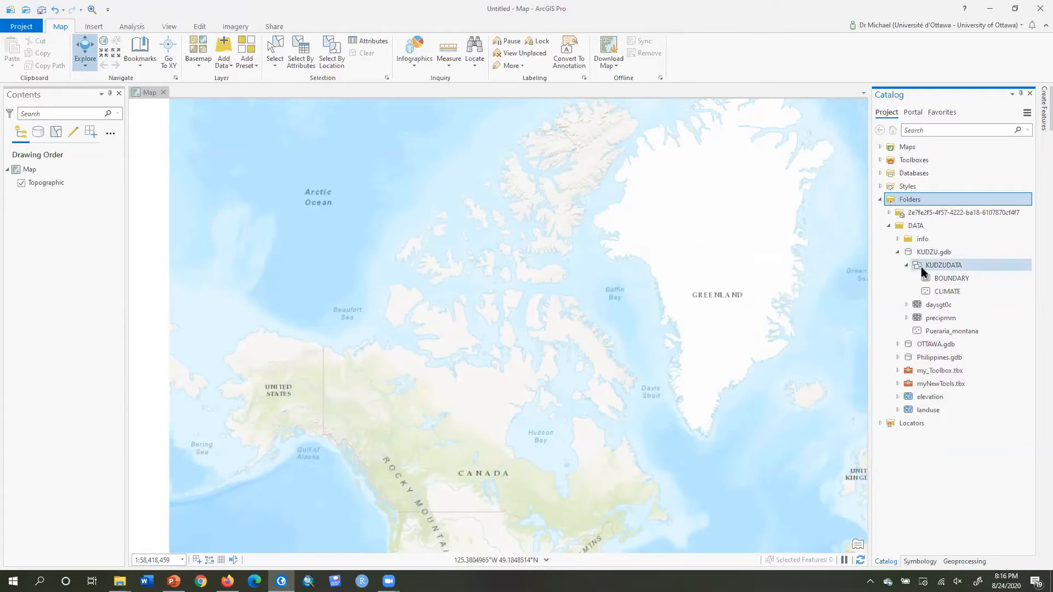
mouse_move(936, 281)
left_mouse_down()
mouse_move(775, 317)
mouse_move(467, 449)
left_mouse_up()
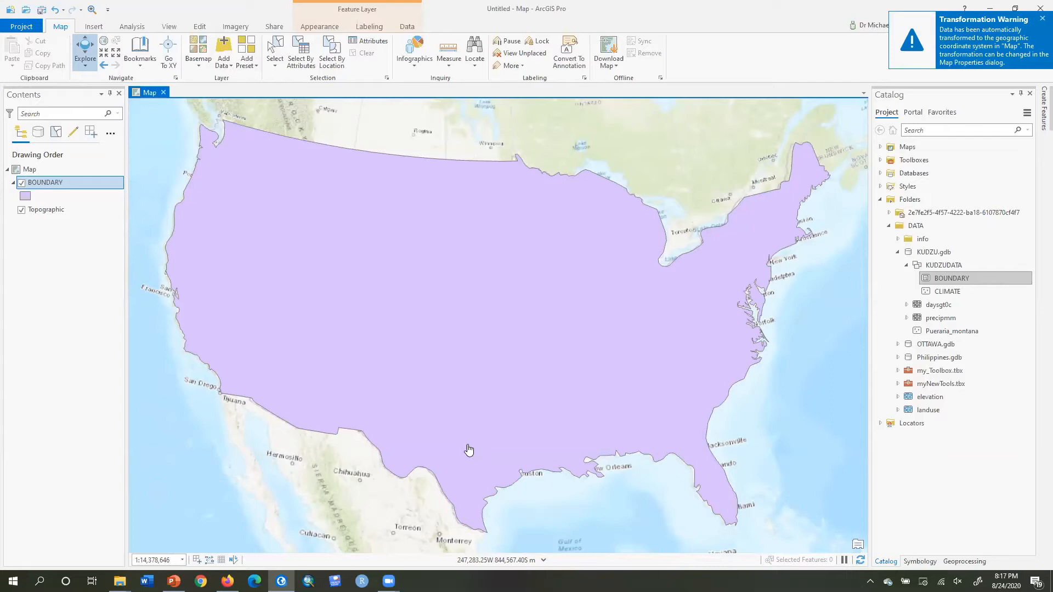
left_click_drag(945, 291, 522, 321)
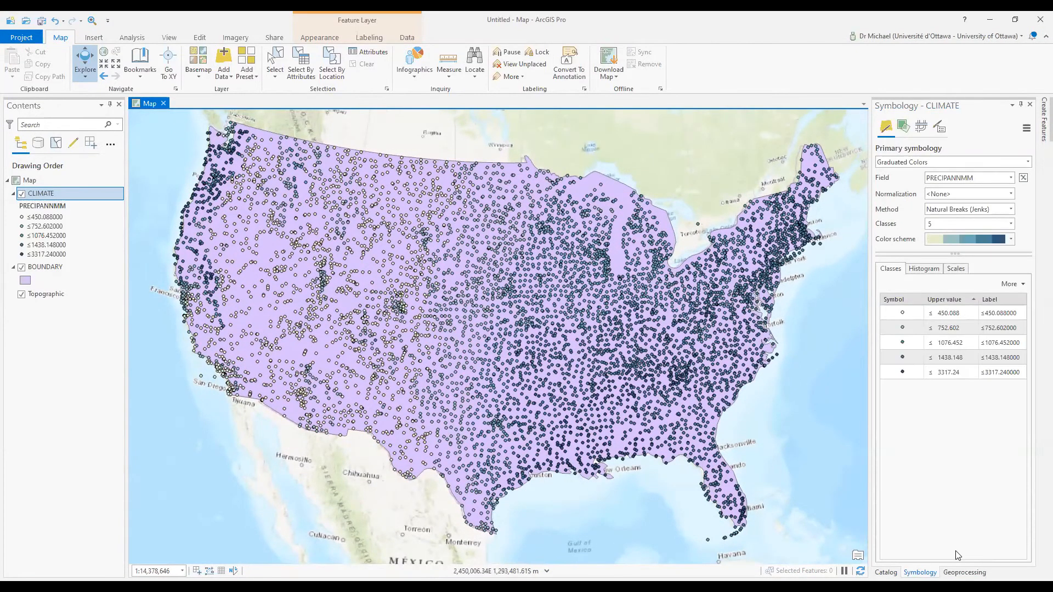
Show the Geoprocessing toolboxes list and scroll down to Spatial Analyst Tools
left_click(964, 572)
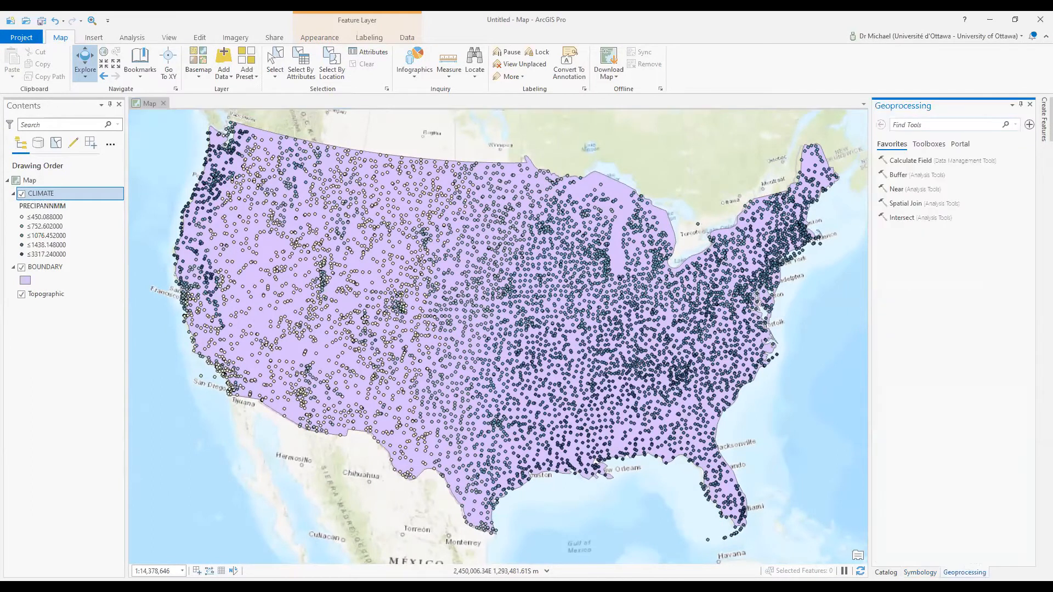
left_click(929, 145)
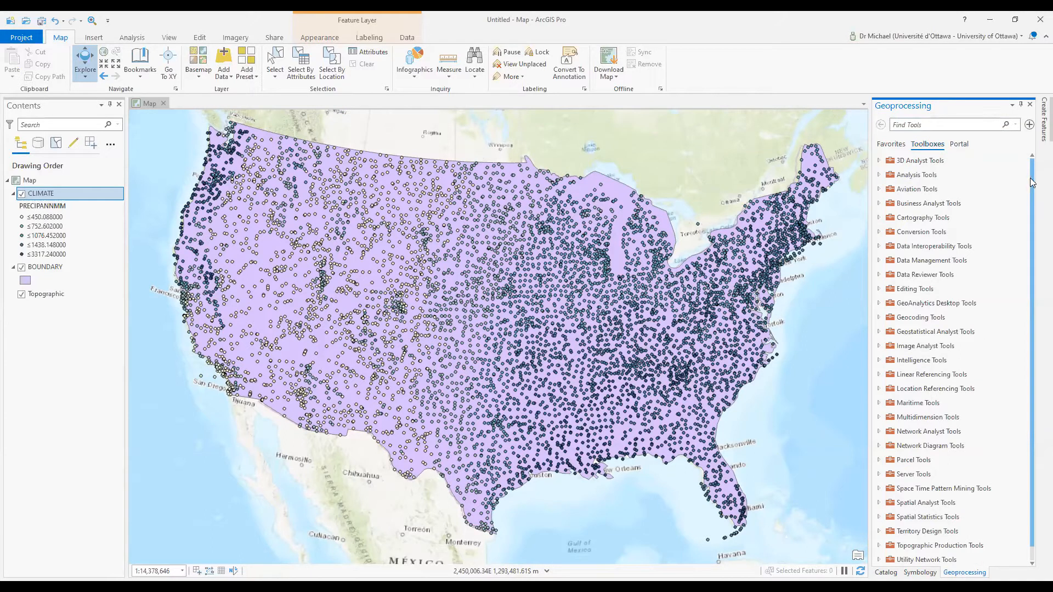
scroll(1032, 183, "down", 1)
left_click(899, 532)
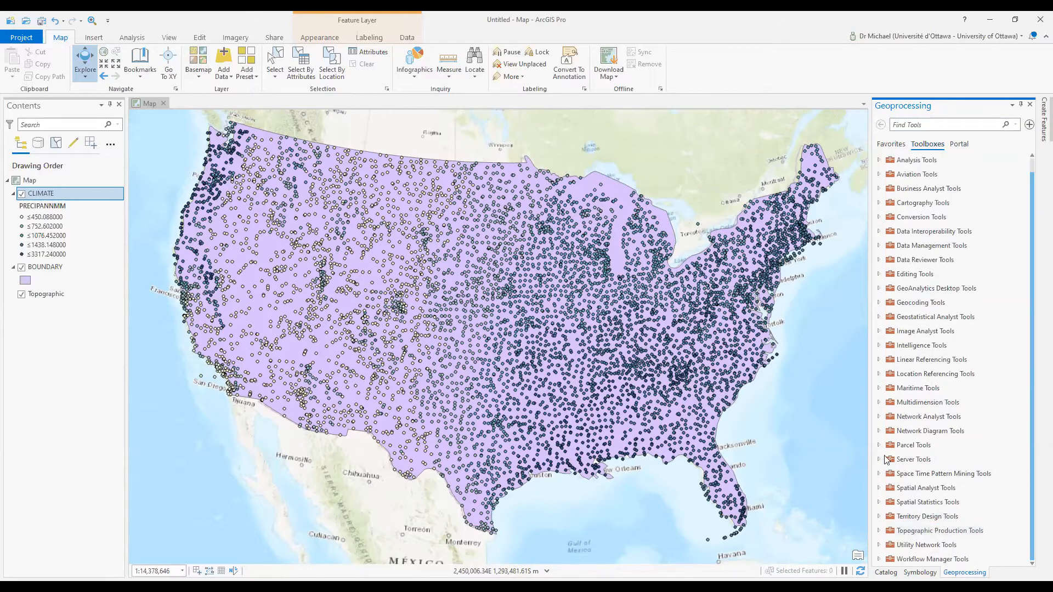
Expand Spatial Analyst Tools > Interpolation and locate the Topo to Raster tool
left_click(879, 488)
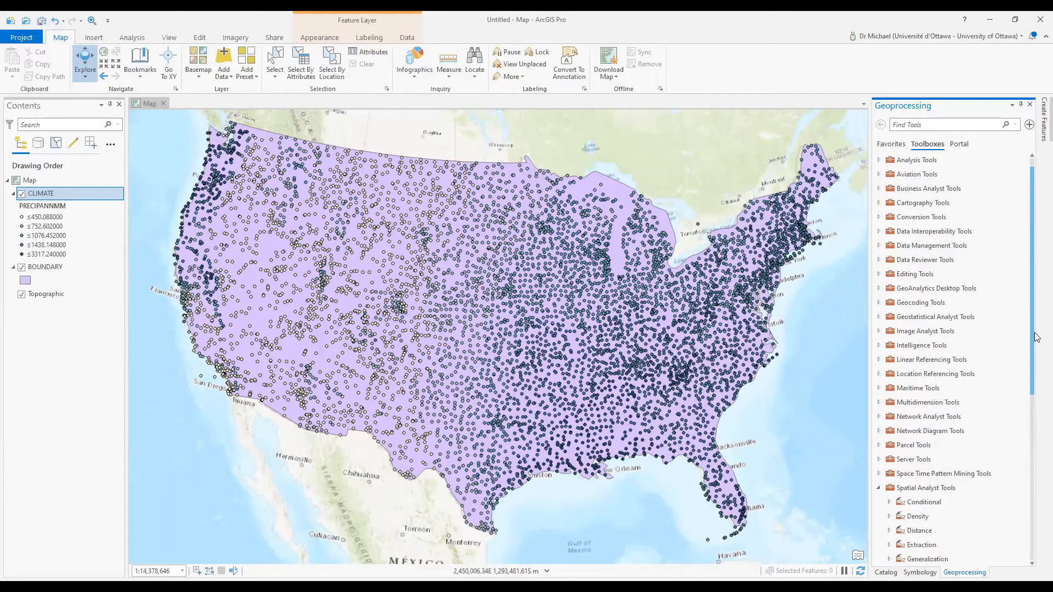
left_click_drag(1034, 334, 1035, 474)
left_click(889, 349)
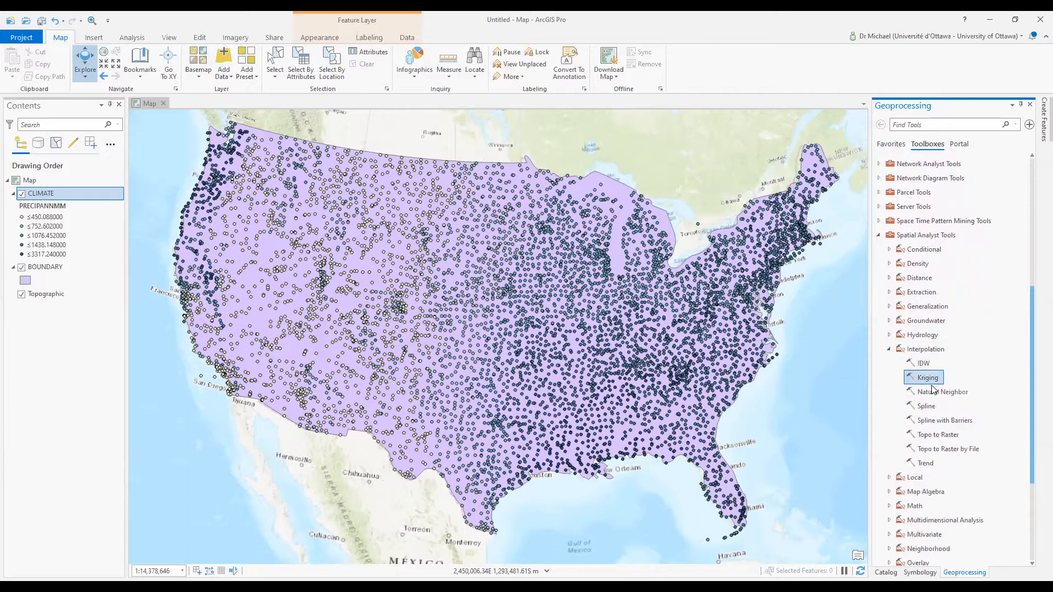
left_click(926, 434)
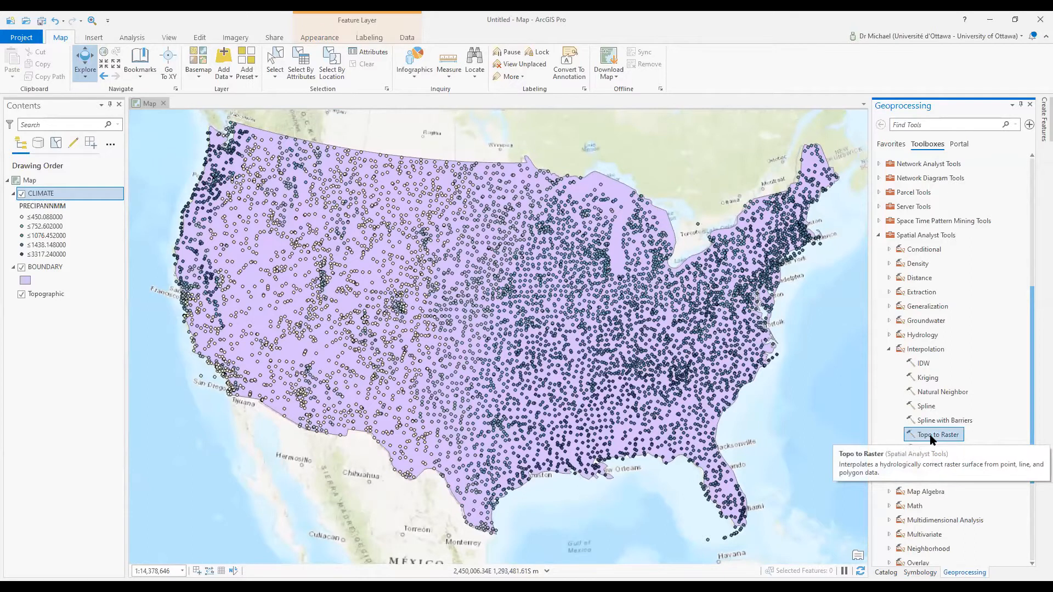
left_click(924, 451)
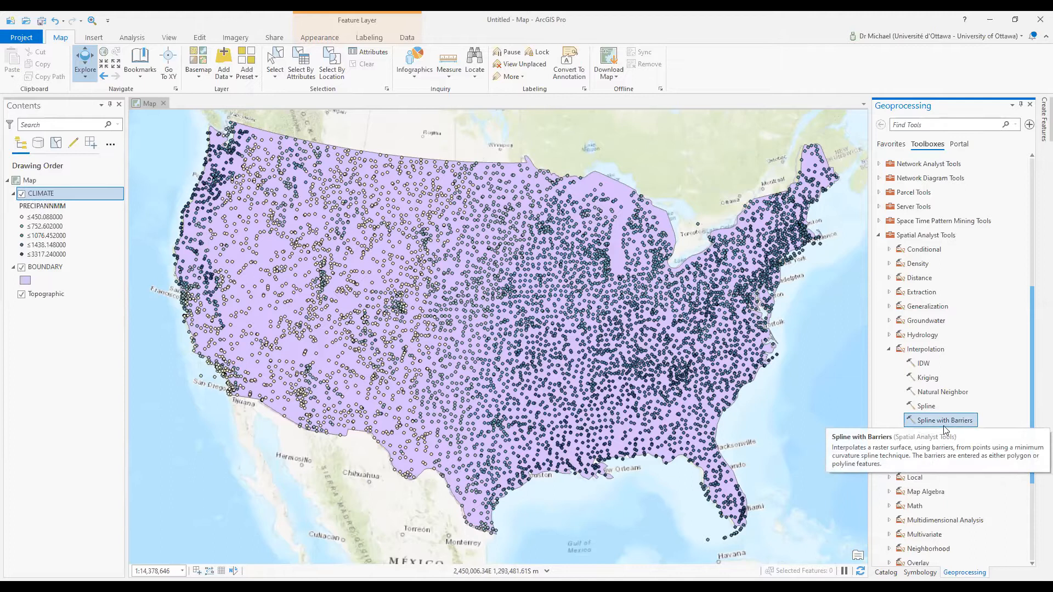
left_click(942, 436)
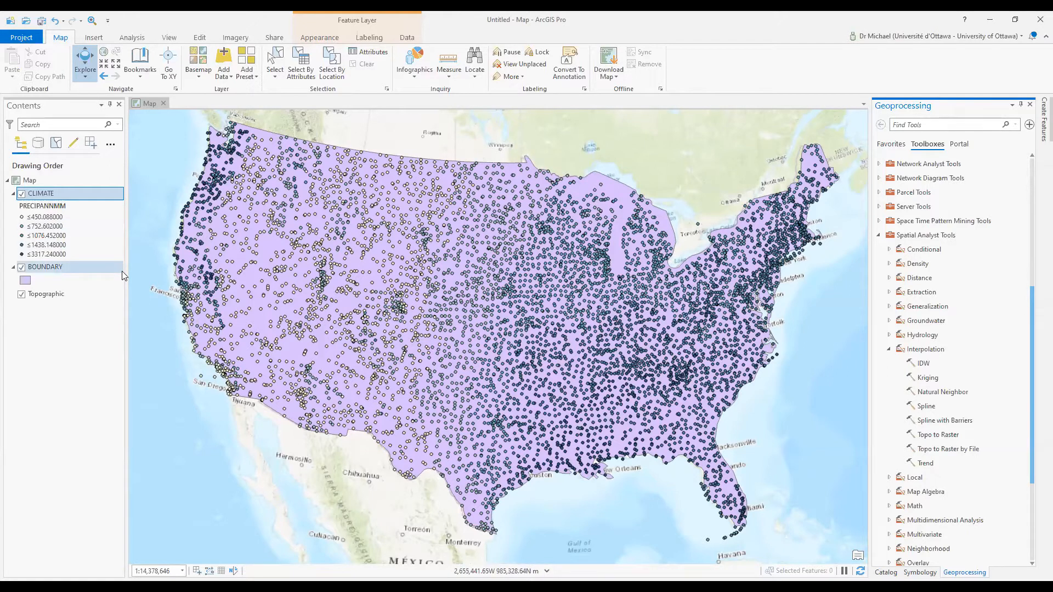
Open Environments and set the output coordinate system from CLIMATE, with the extent set to BOUNDARY
left_click(131, 37)
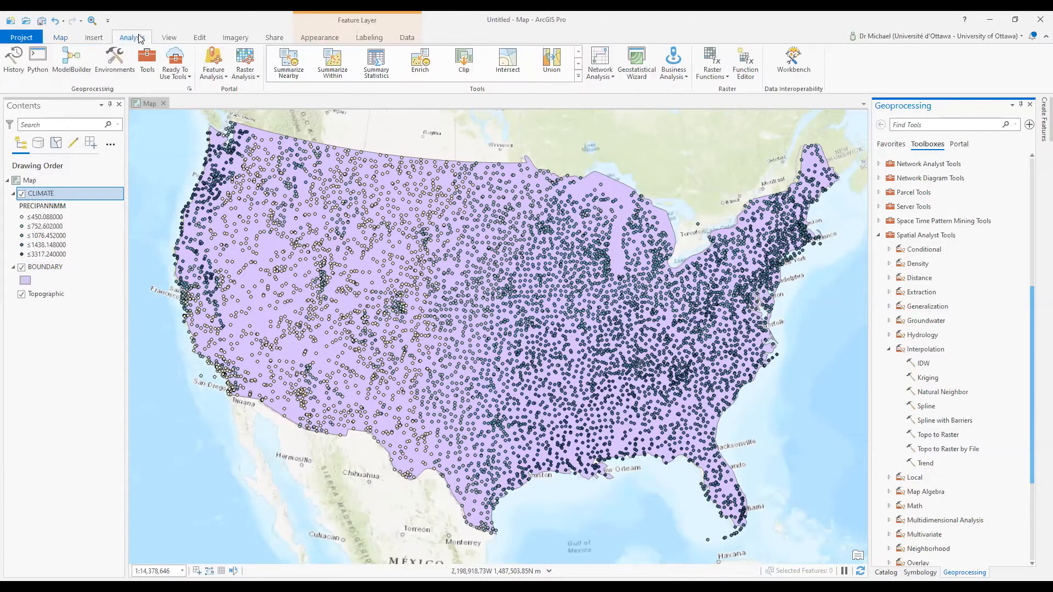
left_click(118, 60)
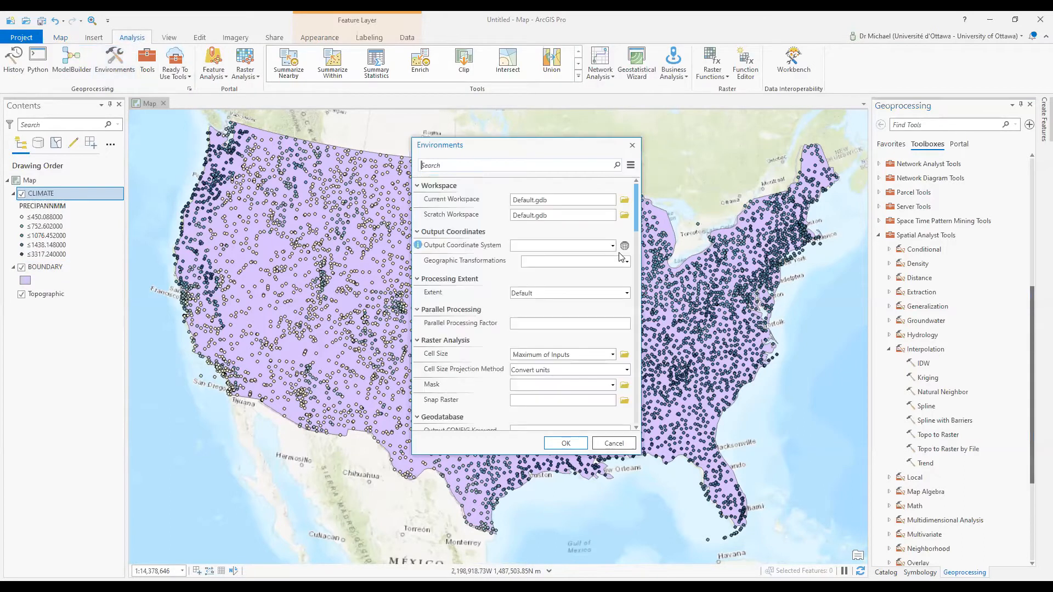
left_click(612, 246)
left_click(582, 272)
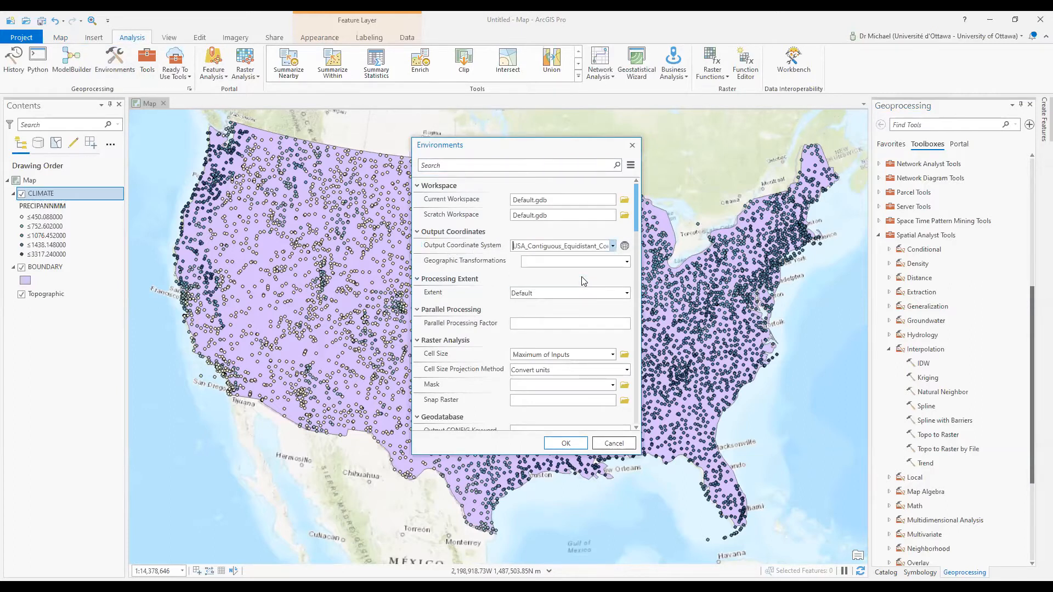
left_click(626, 295)
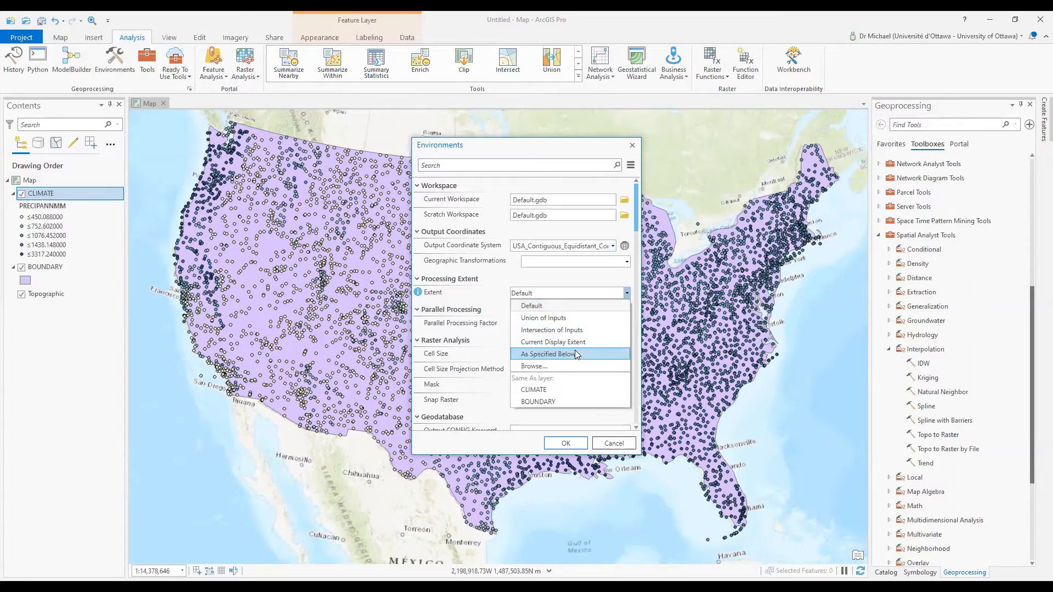
left_click(554, 401)
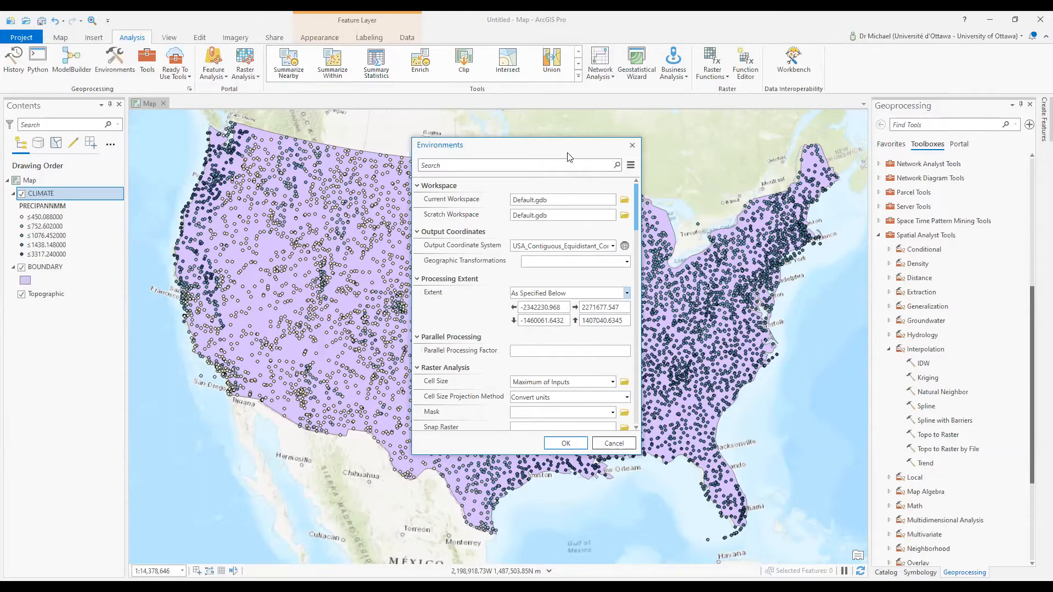
left_click_drag(567, 152, 534, 82)
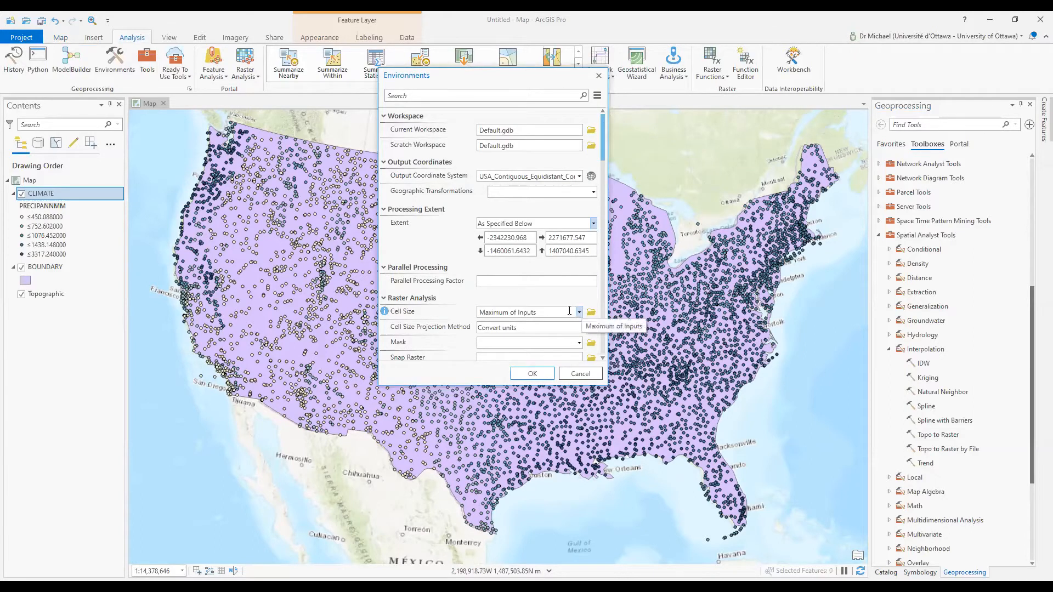
Set cell size 1000, Preserve resolution projection and BOUNDARY as mask, then apply
left_click(560, 310)
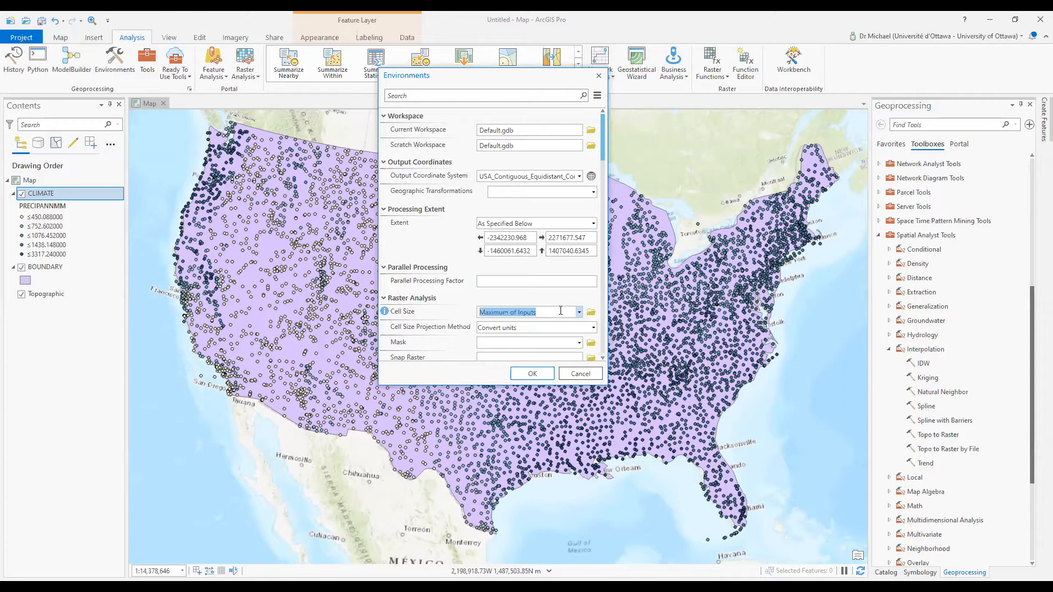
type("1000")
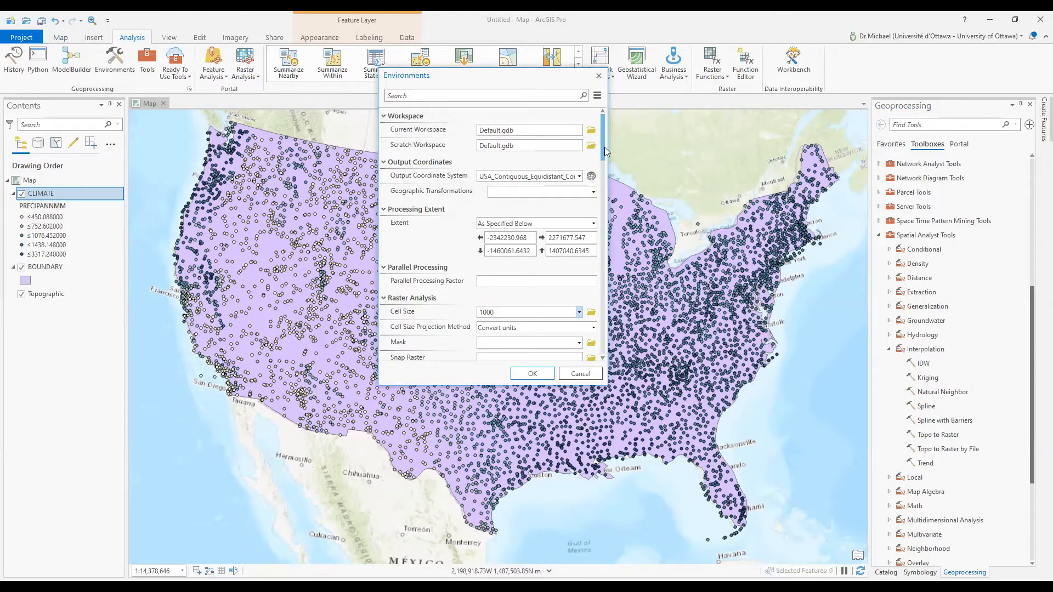
left_click_drag(605, 158, 549, 193)
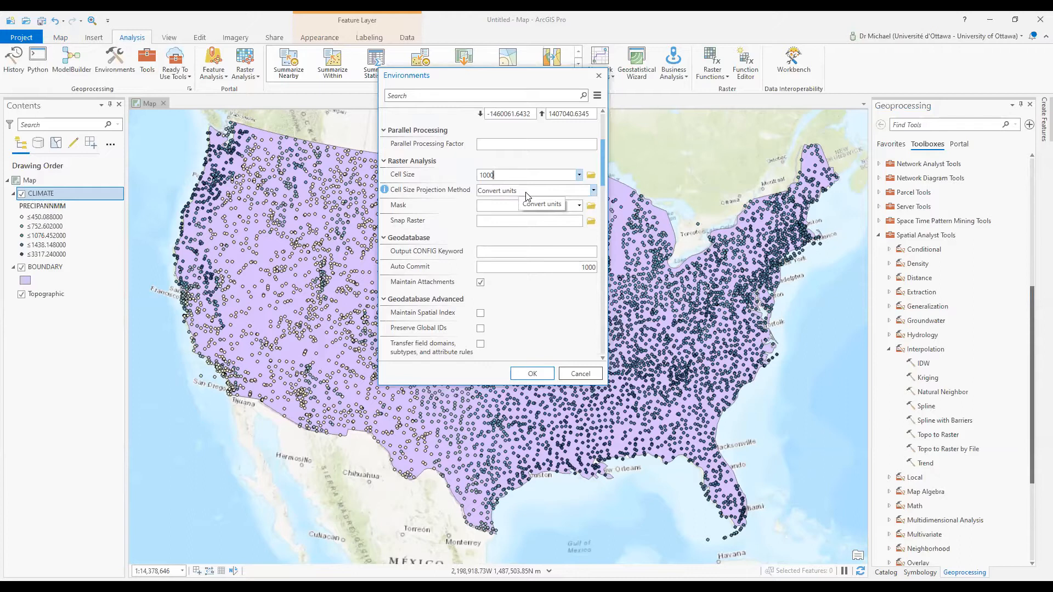
left_click(526, 192)
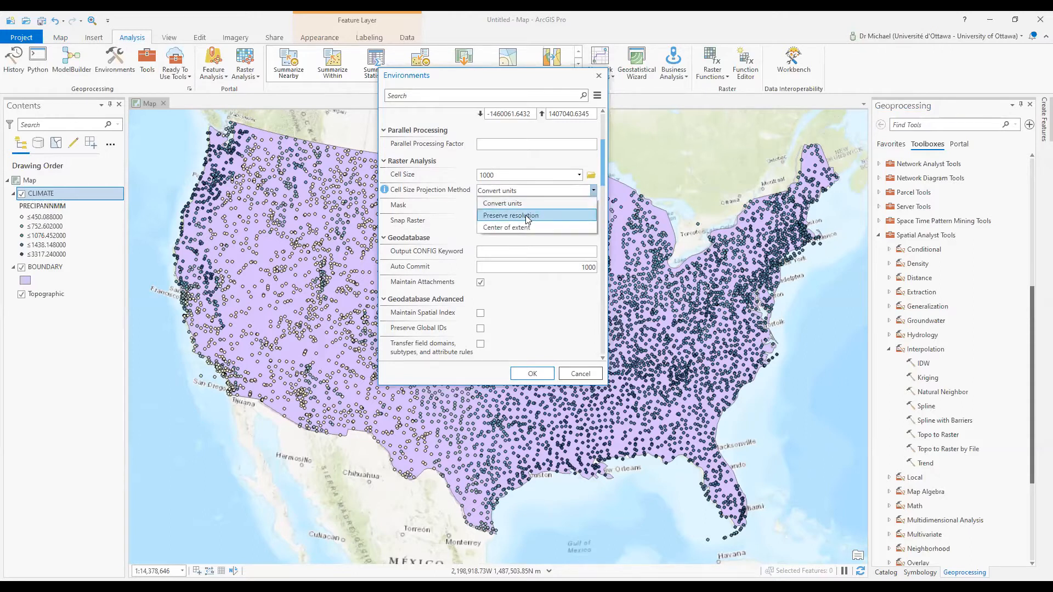
left_click(525, 215)
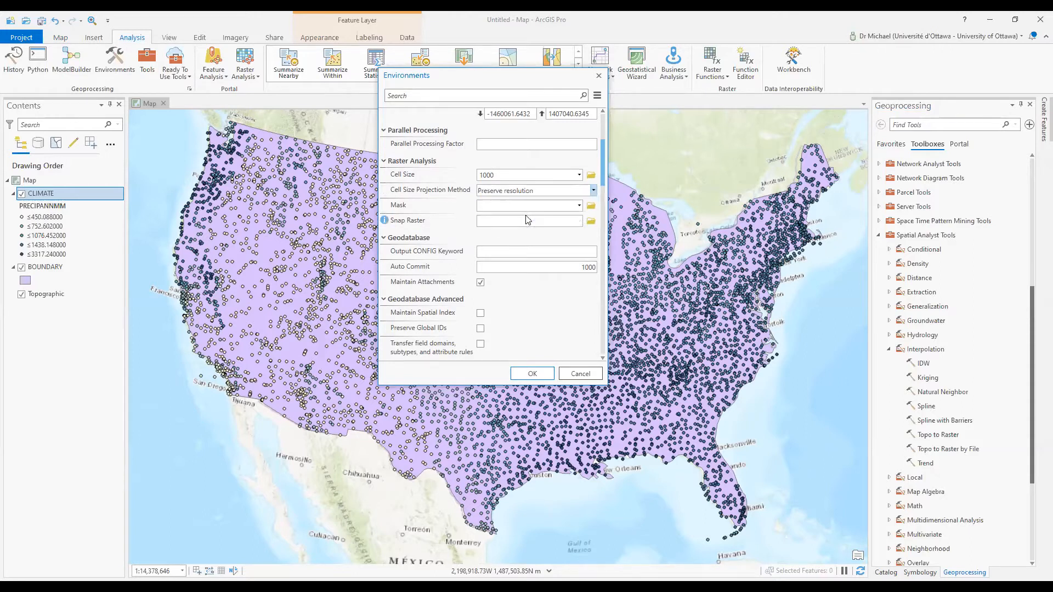
left_click(579, 206)
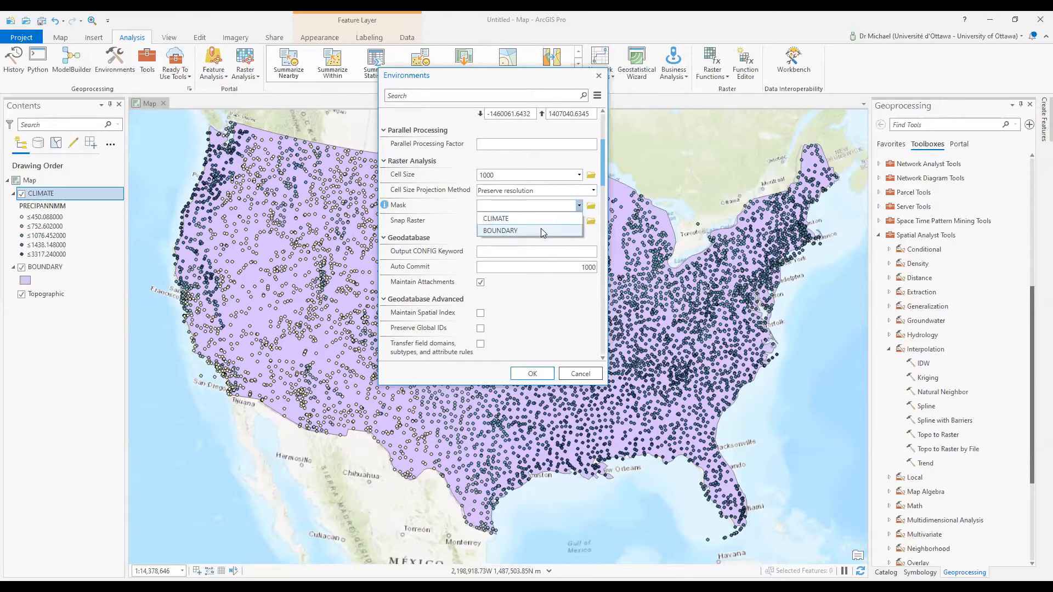
left_click(541, 228)
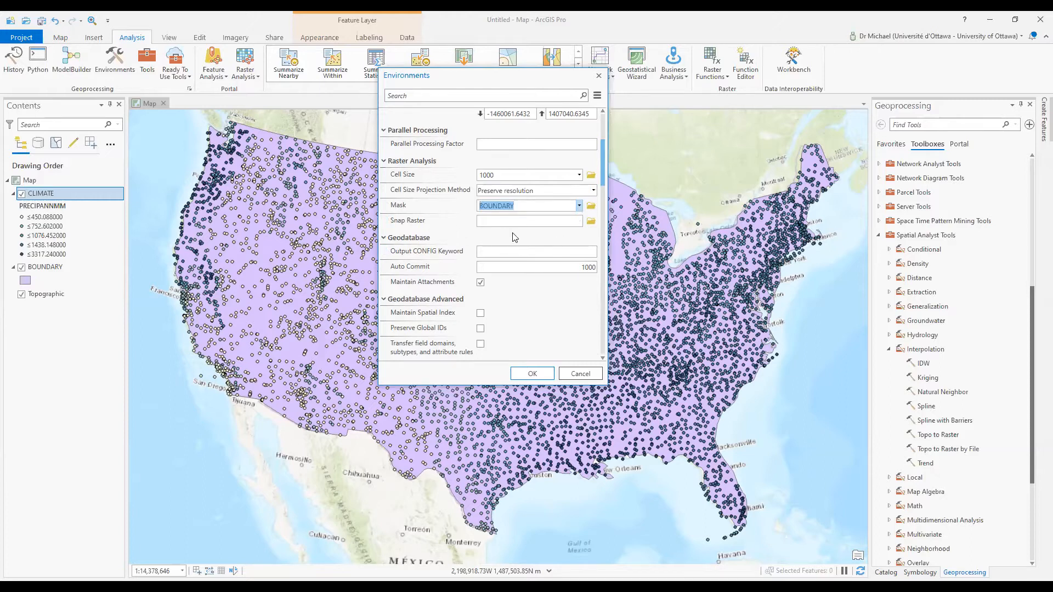
scroll(531, 238, "up", 5)
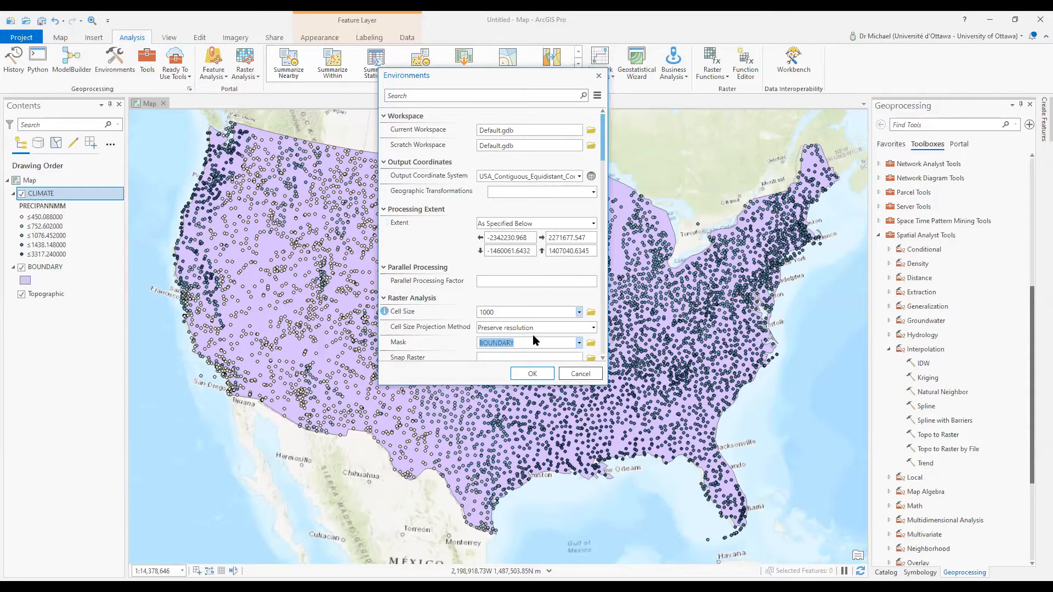
left_click(532, 373)
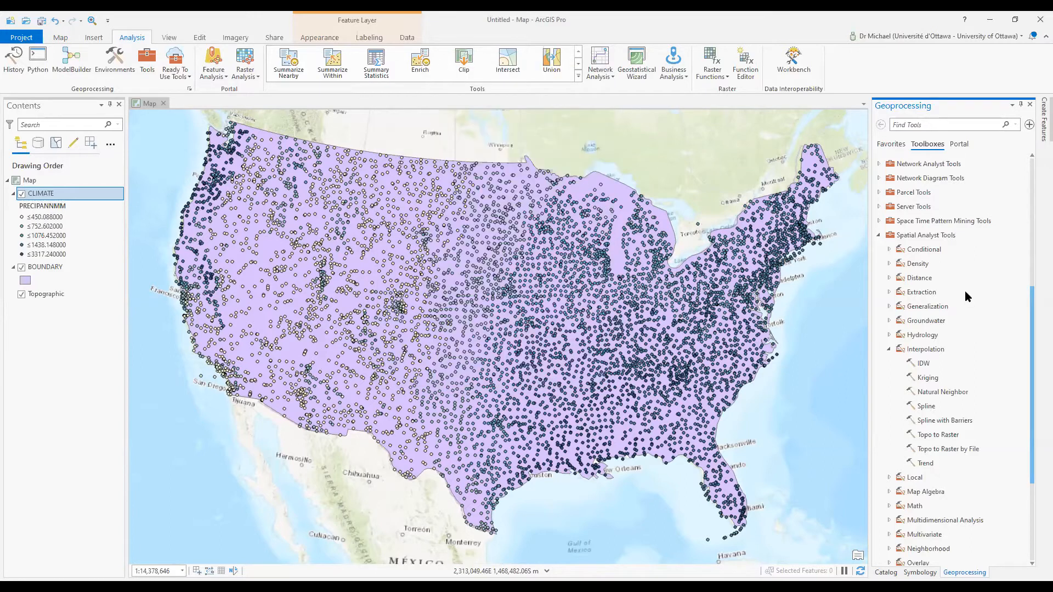
In Topo to Raster, use CLIMATE's PRECIPANNMM as Point elevation, output PRECIPMM
left_click(938, 434)
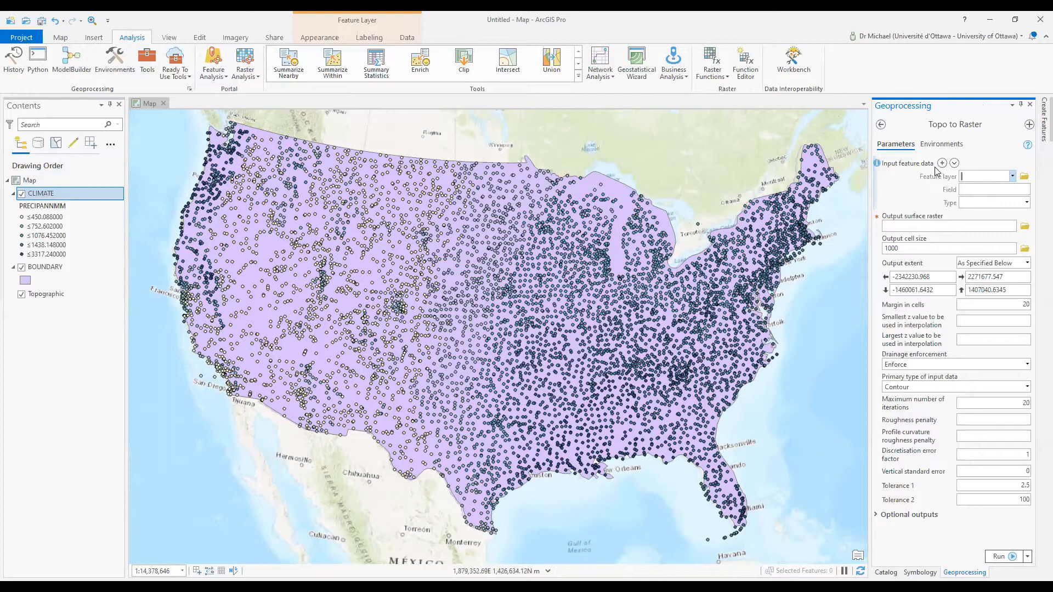
left_click(1012, 177)
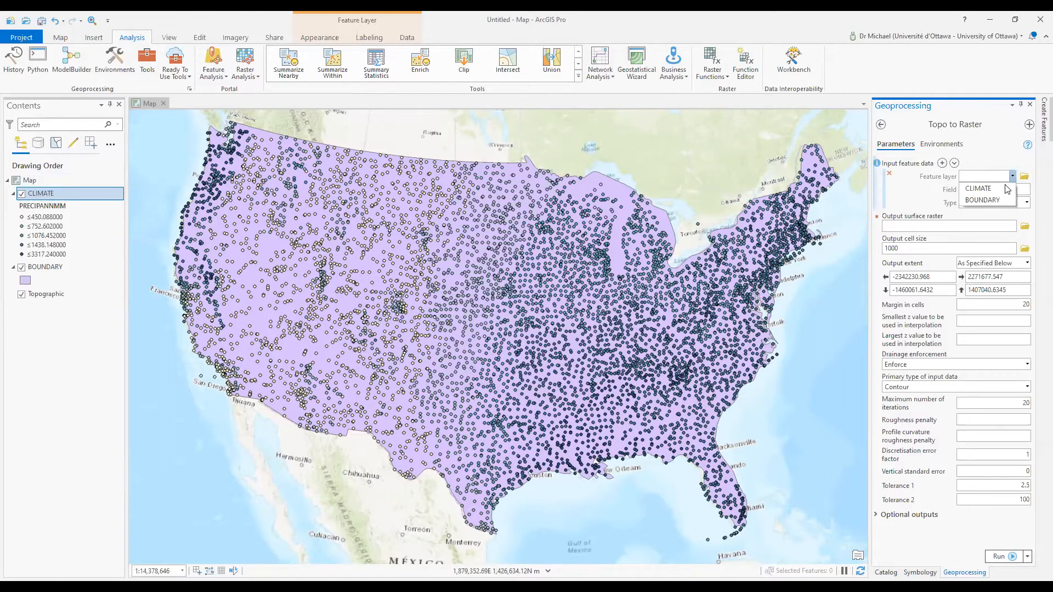
left_click(997, 186)
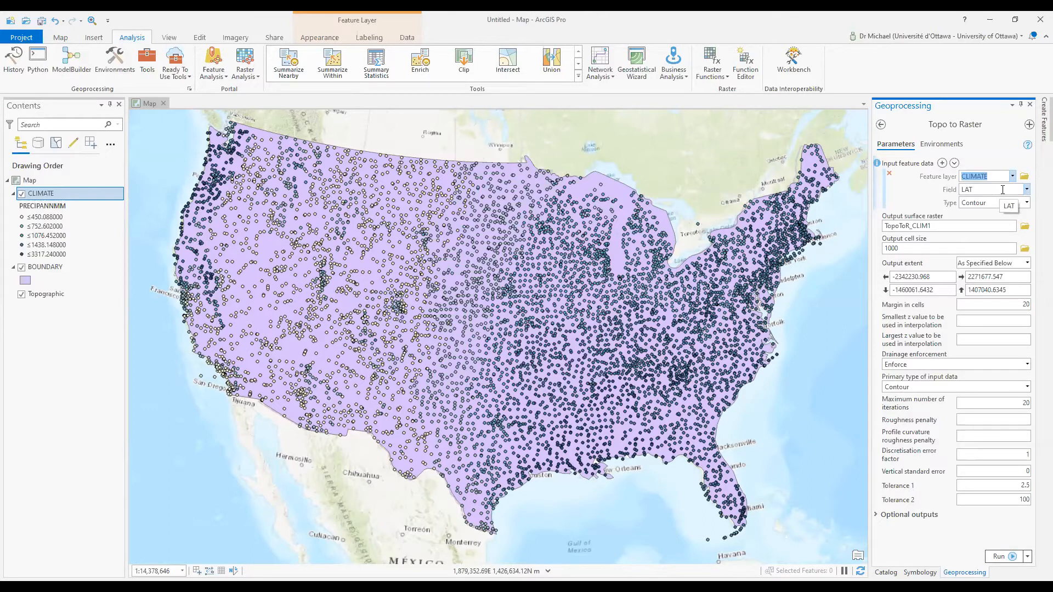
left_click(1026, 189)
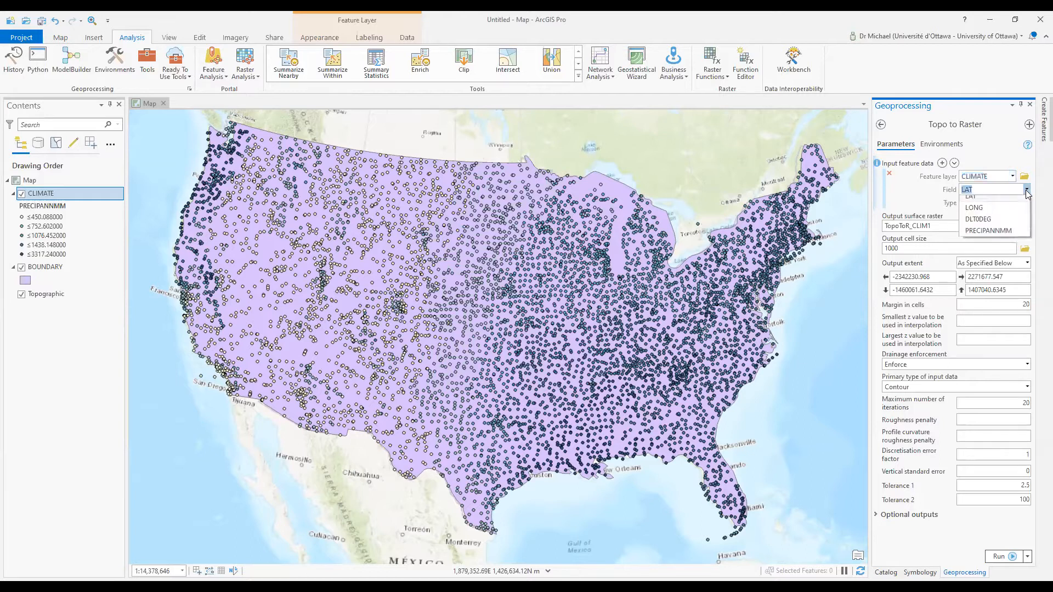
left_click(1001, 236)
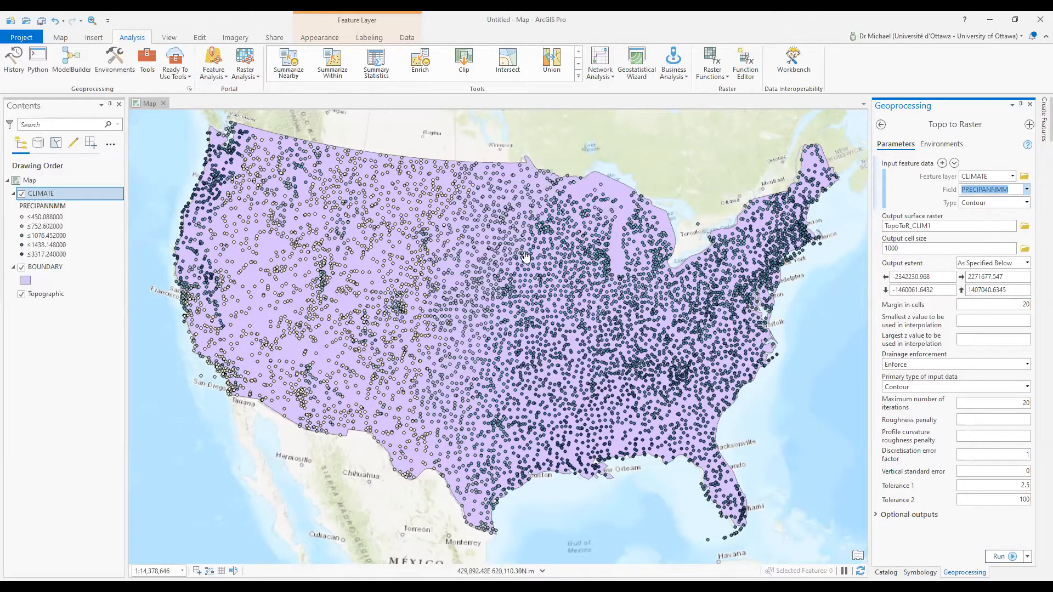
left_click(1027, 203)
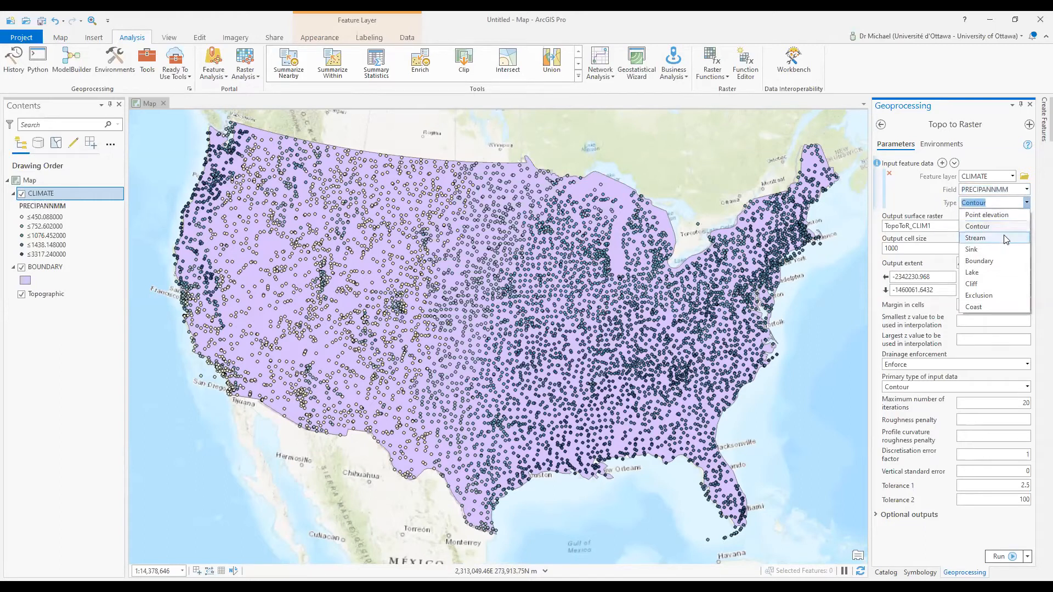
left_click(1006, 218)
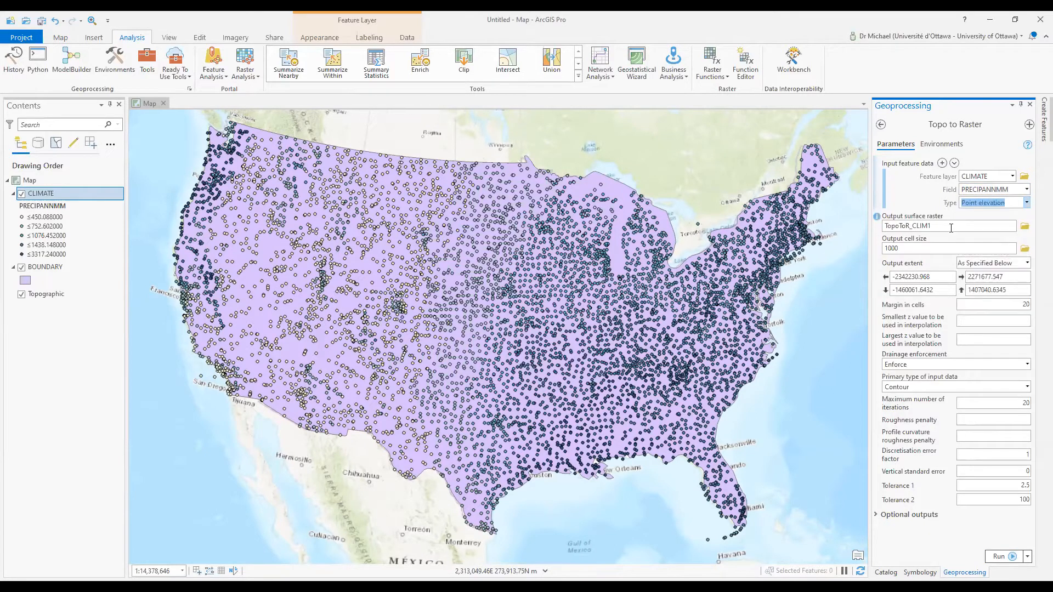
left_click_drag(967, 226, 1037, 224)
type("PRECIPMM")
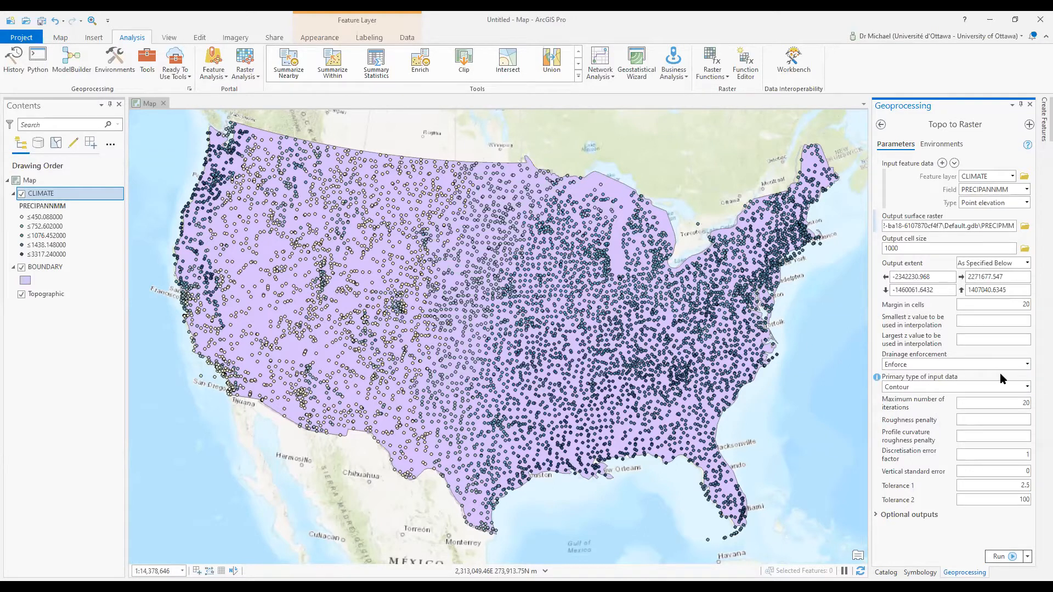
Set the primary input type to Spot, run the interpolation, and hide CLIMATE
left_click(1027, 387)
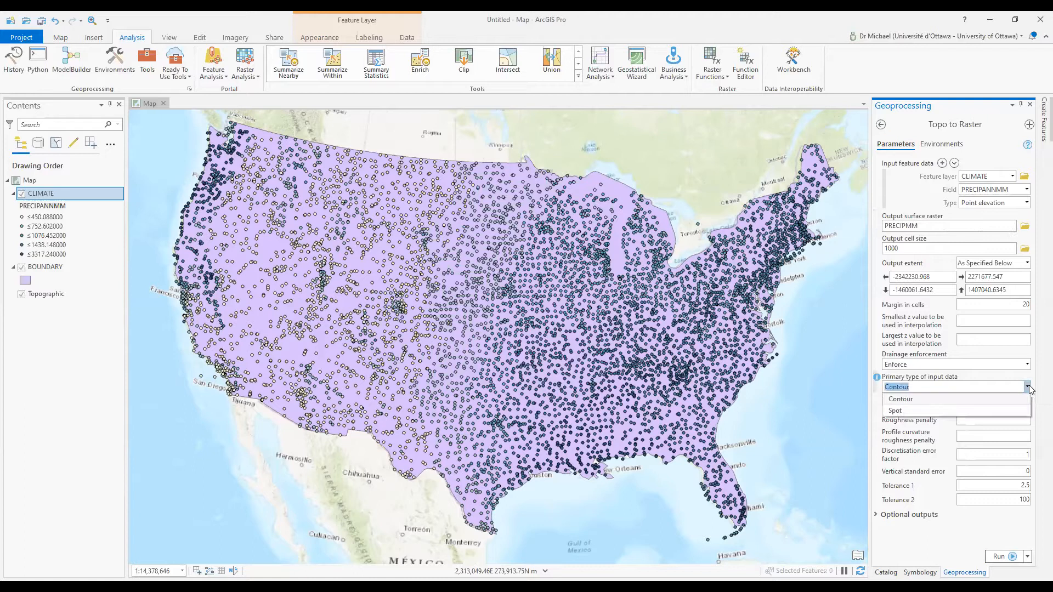
left_click(995, 410)
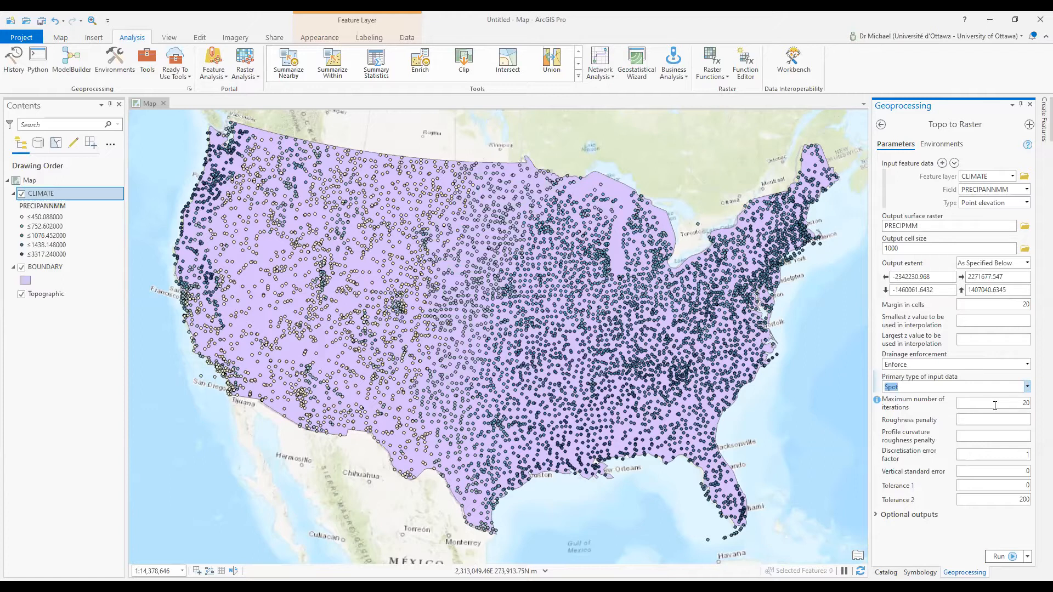
left_click(1000, 557)
left_click(22, 194)
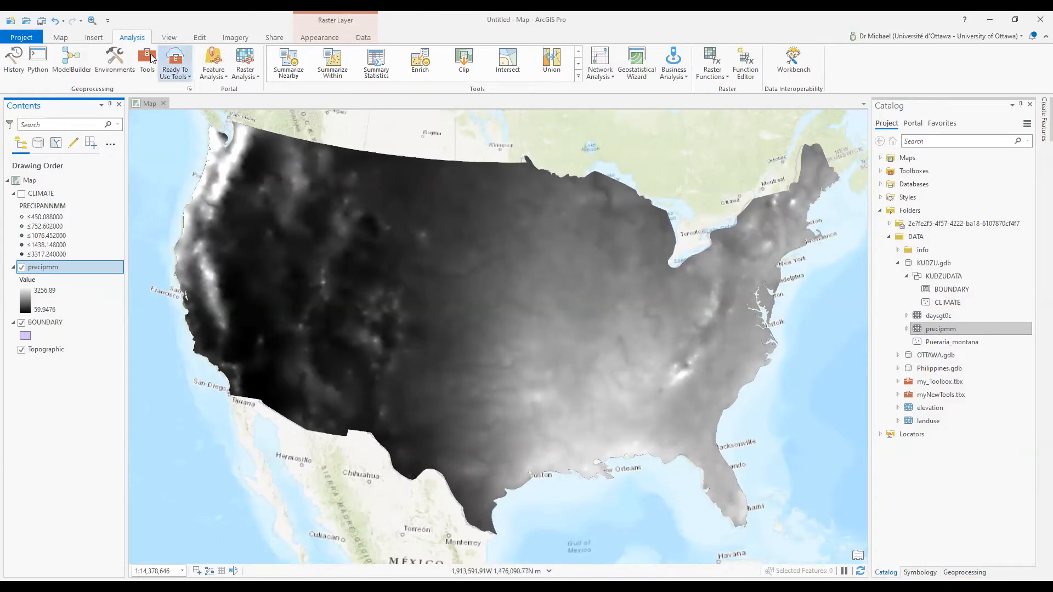
Reopen the Analysis Environments settings
left_click(113, 50)
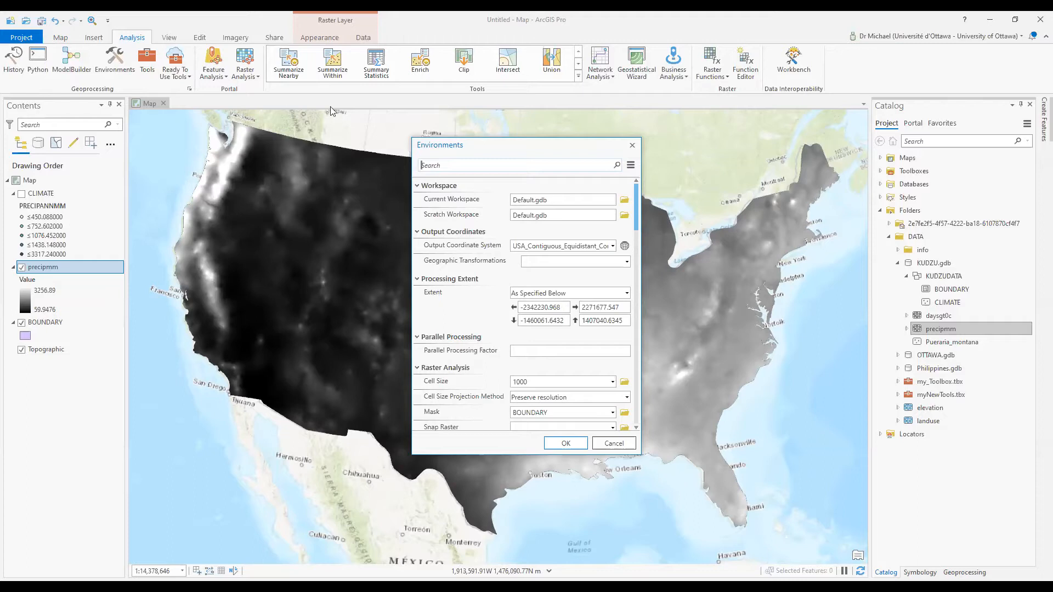
Set the extent, cell size, mask and snap raster to precipmm, then apply
left_click(614, 246)
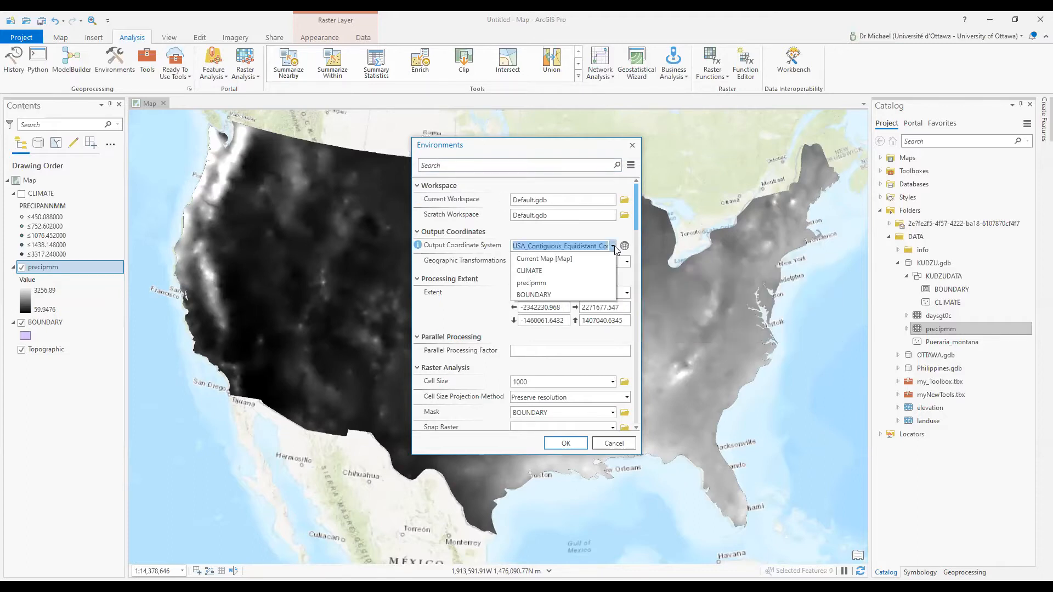
left_click(595, 285)
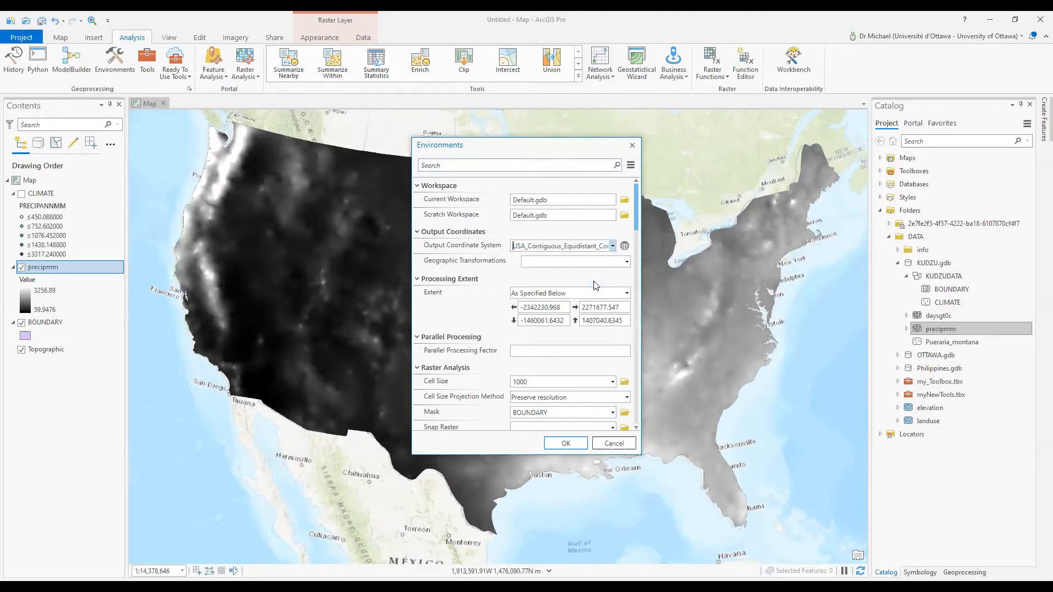
left_click(627, 293)
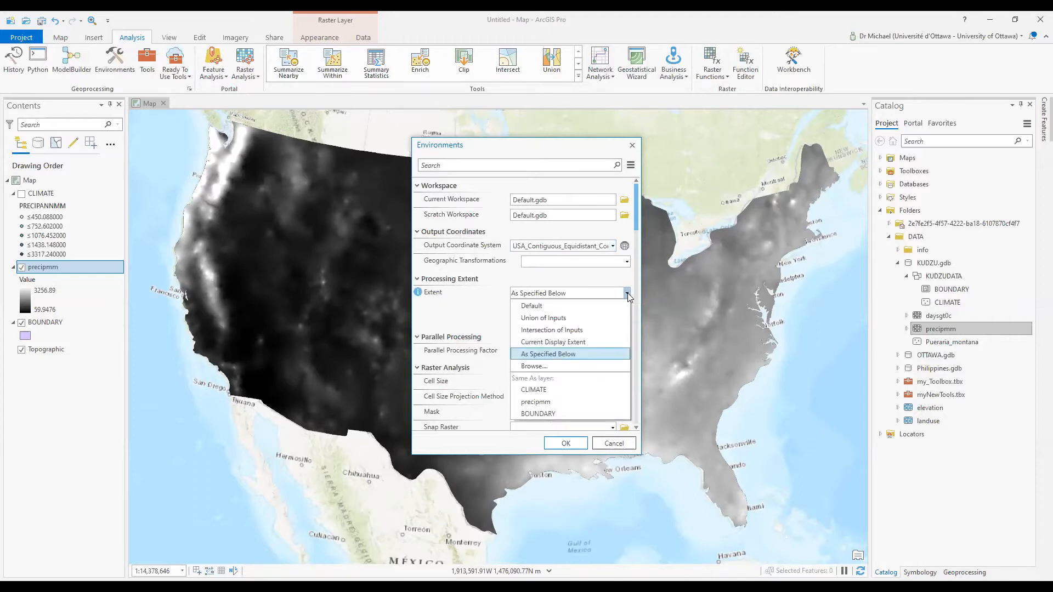
left_click(571, 405)
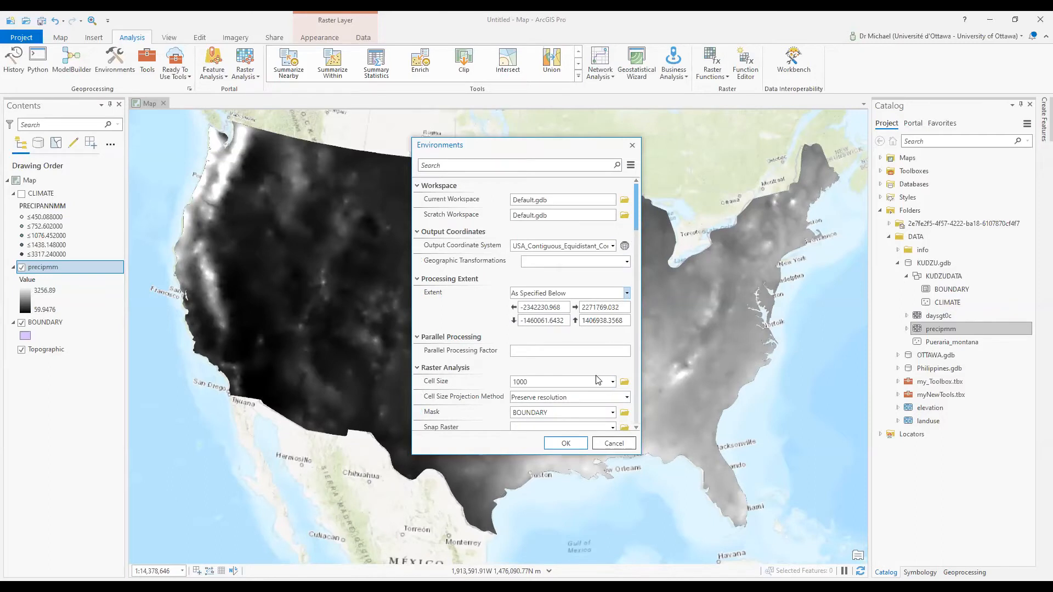
left_click(612, 383)
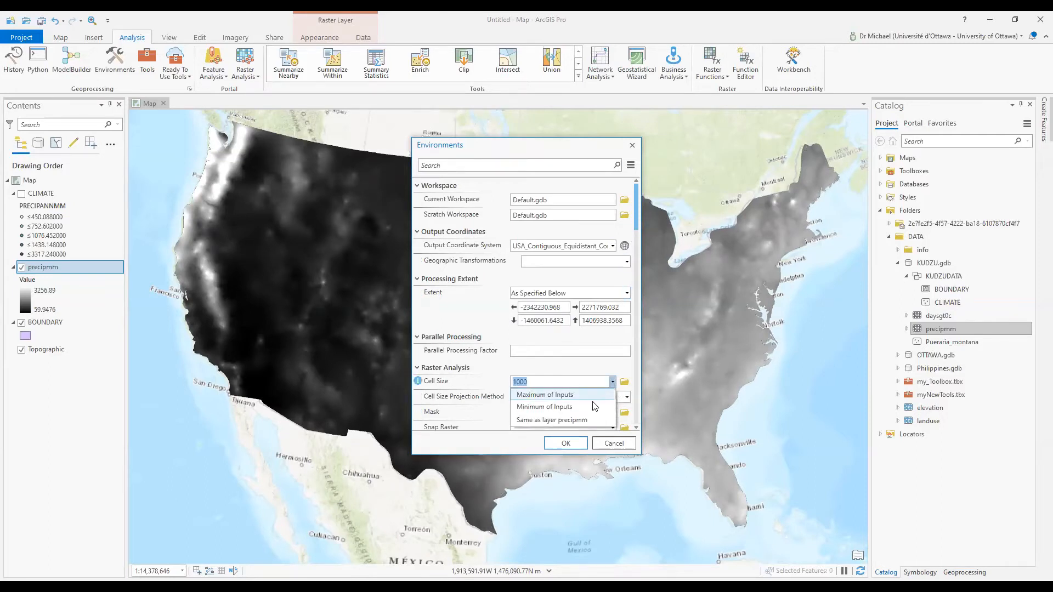
key("Escape")
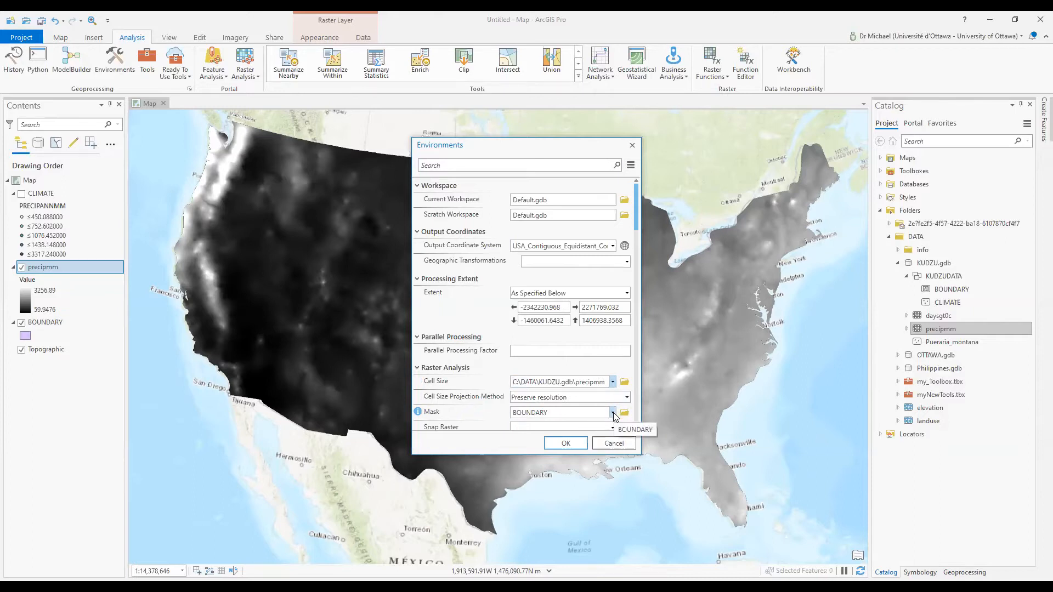
left_click(613, 413)
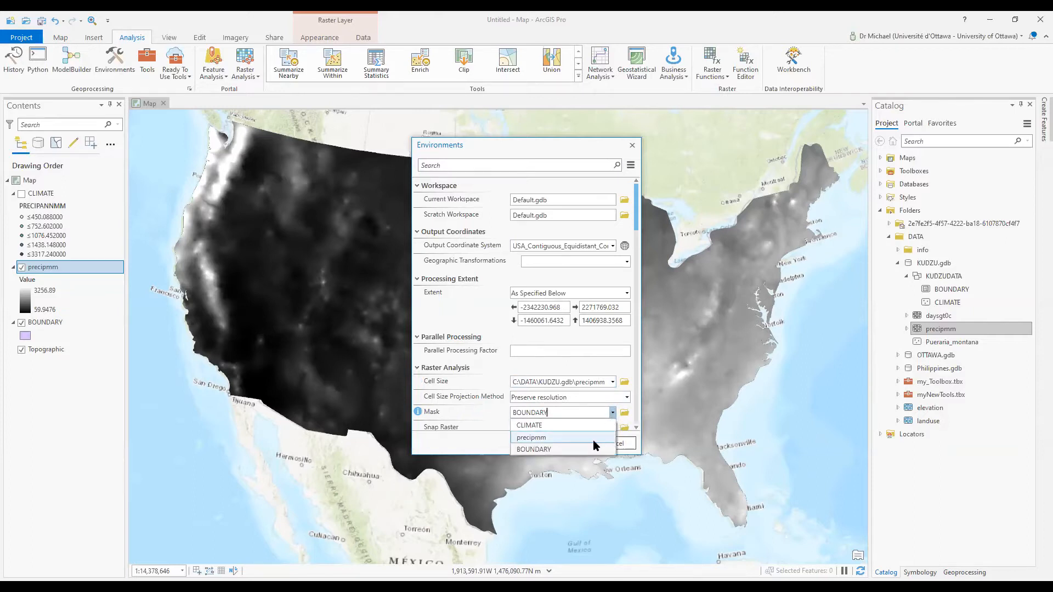
left_click(593, 440)
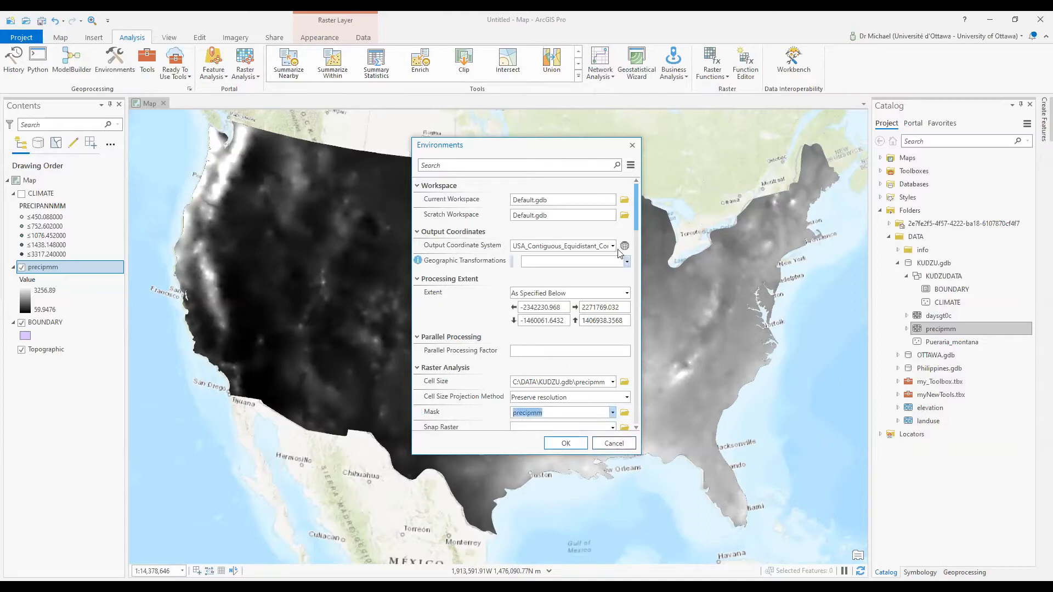
left_click(612, 427)
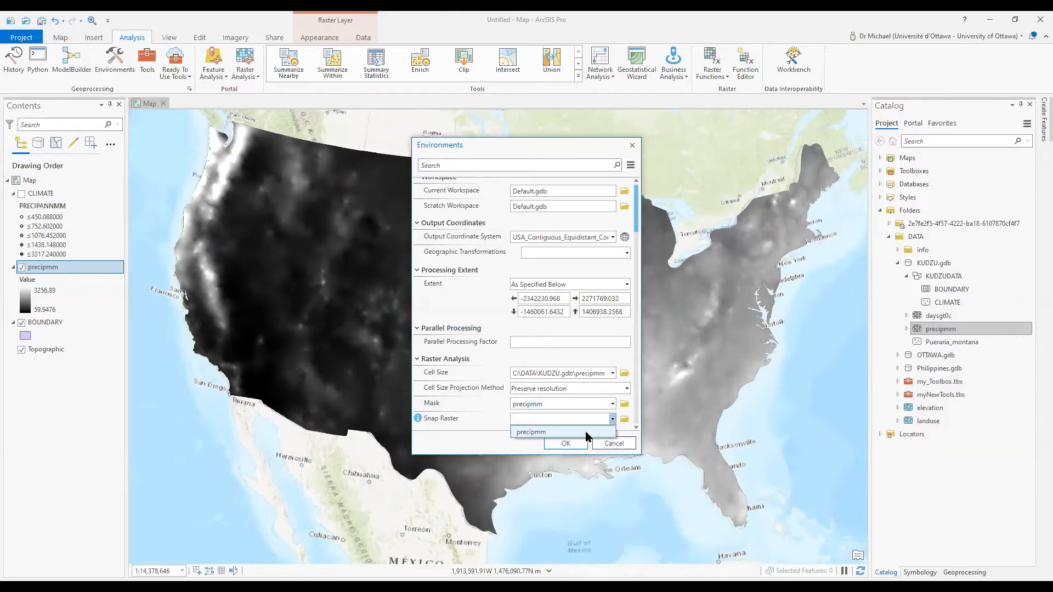
left_click(586, 432)
left_click(565, 445)
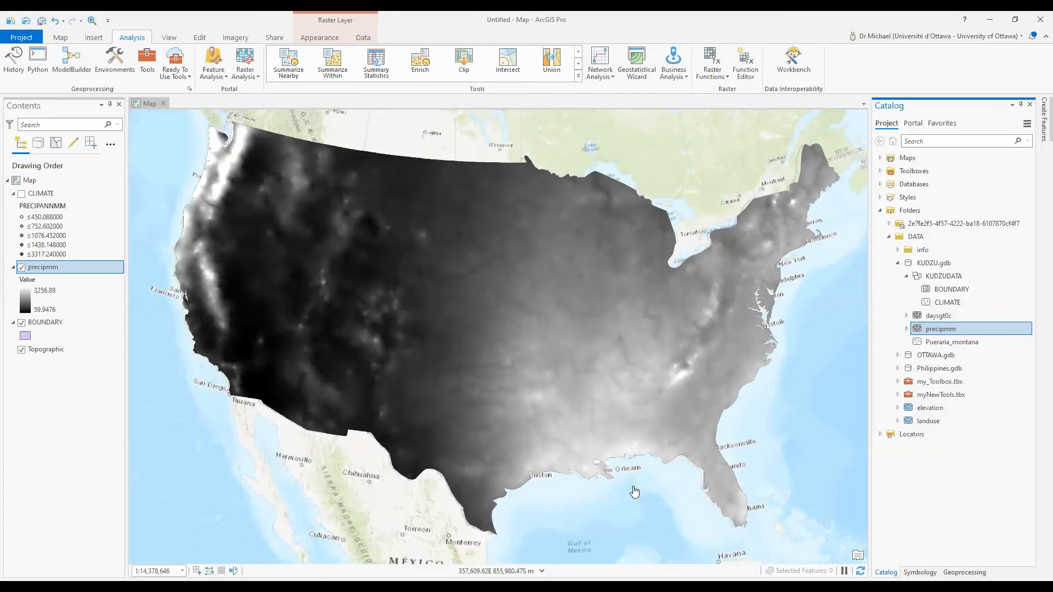
Reopen Topo to Raster and set CLIMATE as input with the DLT0DEG field
left_click(965, 572)
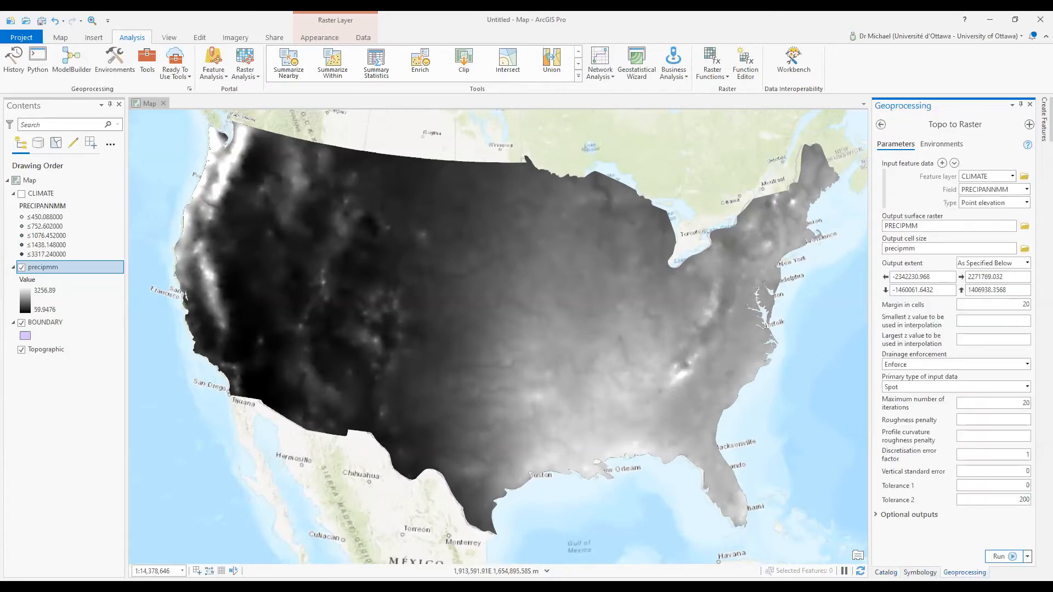
left_click(880, 125)
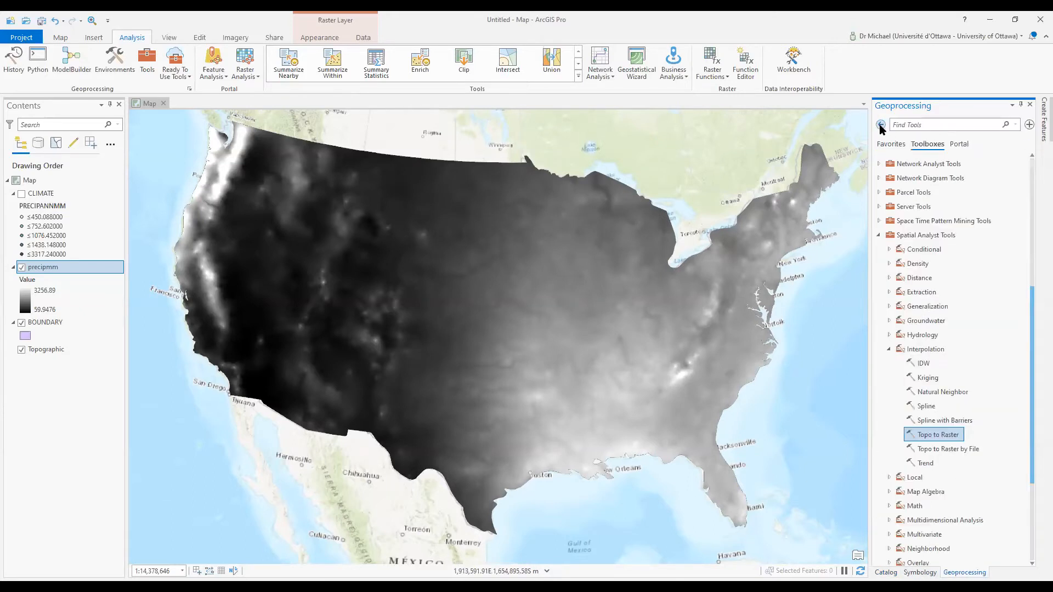
left_click(939, 435)
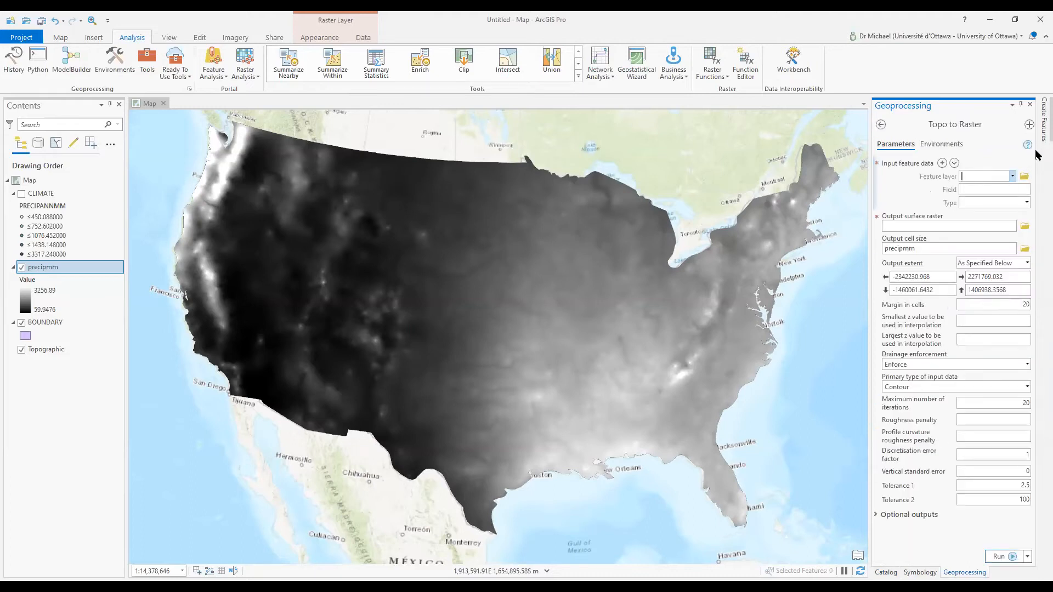
left_click(1011, 176)
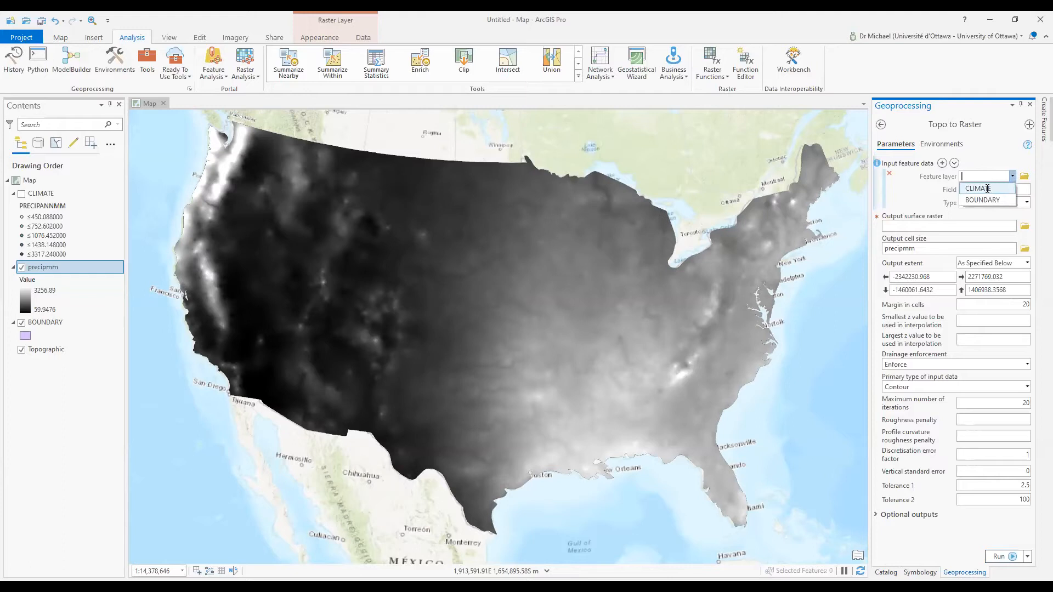
left_click(1001, 189)
left_click(1027, 190)
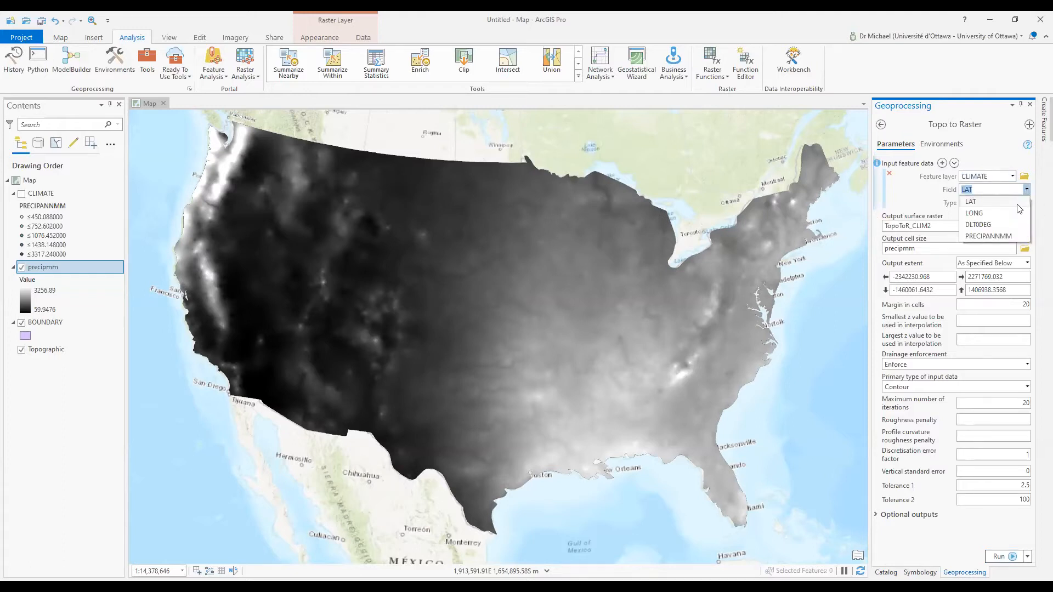
left_click(1004, 229)
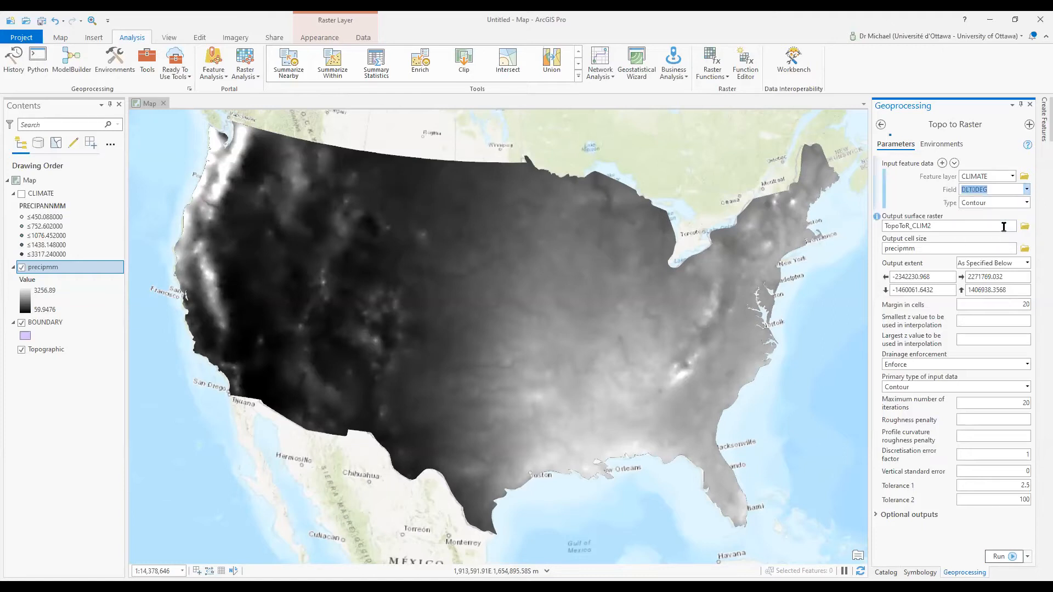
Use Point elevation type, output dayslt0deg, primary type Spot, and run the tool
left_click(1026, 203)
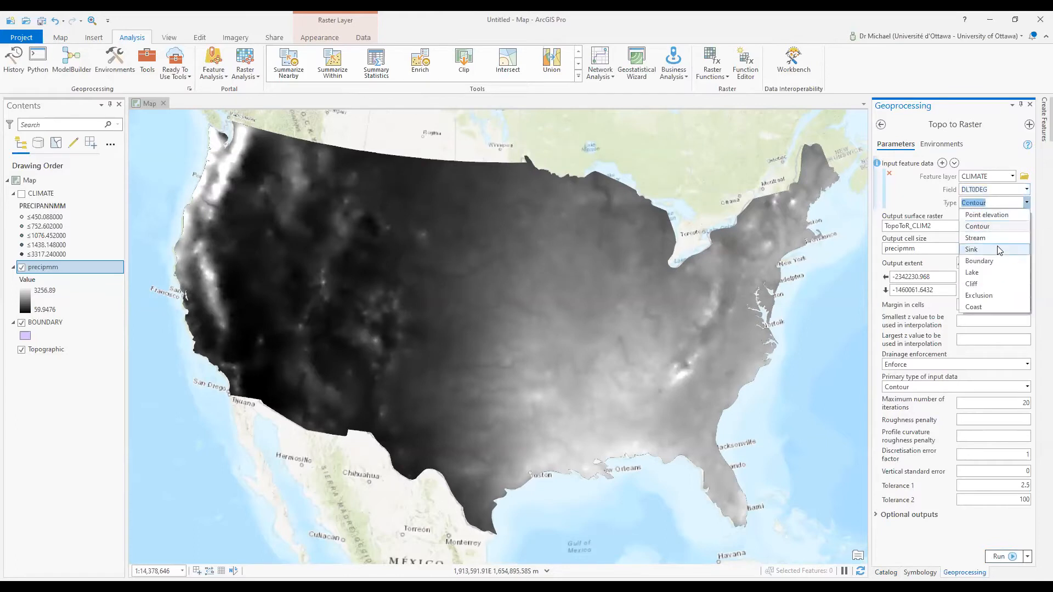
left_click(987, 214)
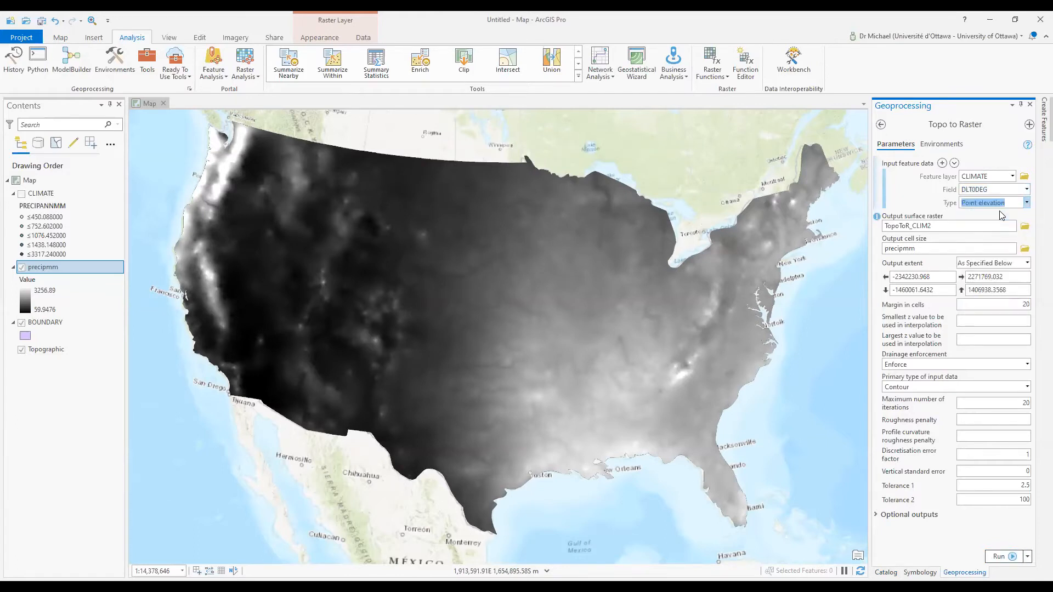
left_click(966, 225)
type("dayslt")
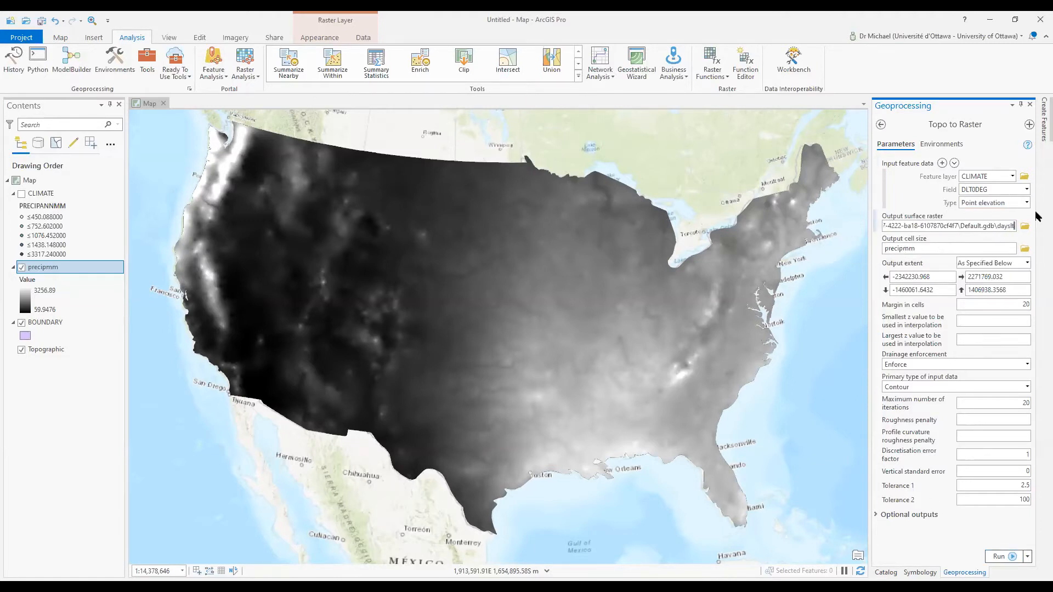
type("0deg")
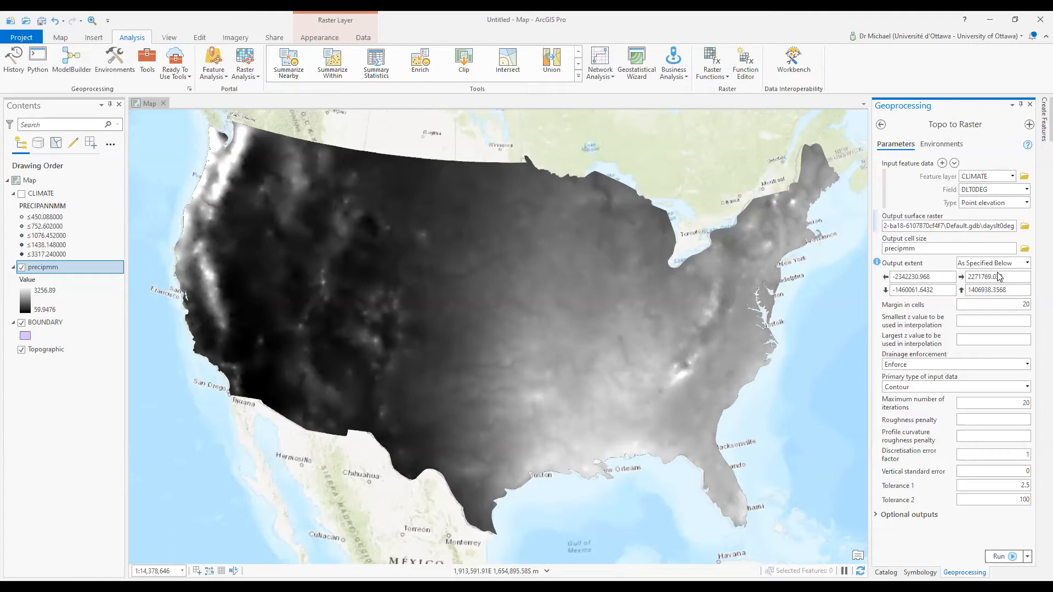
left_click(1028, 389)
left_click(999, 411)
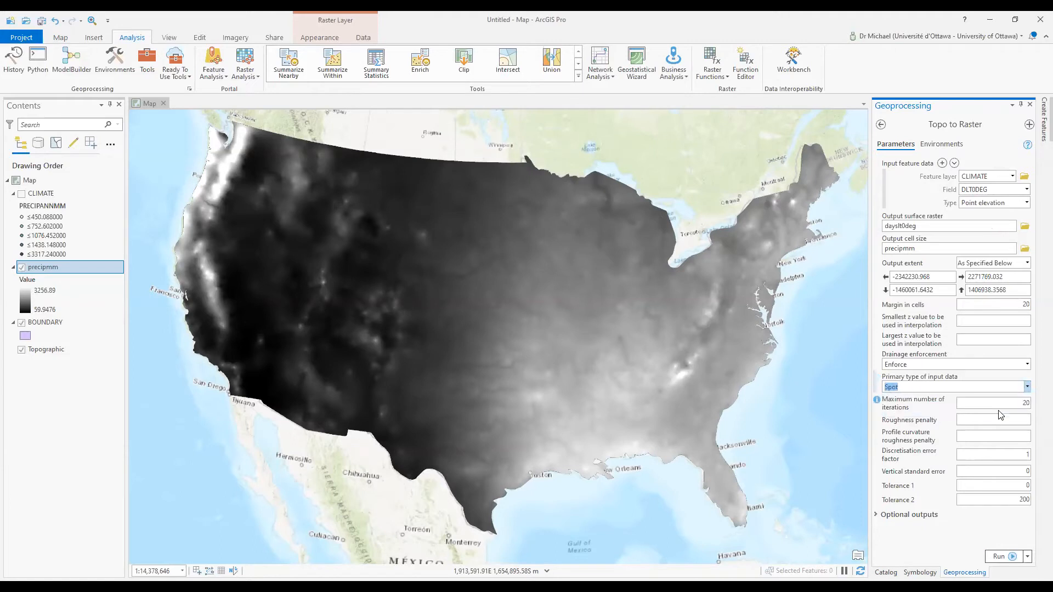
left_click(1012, 557)
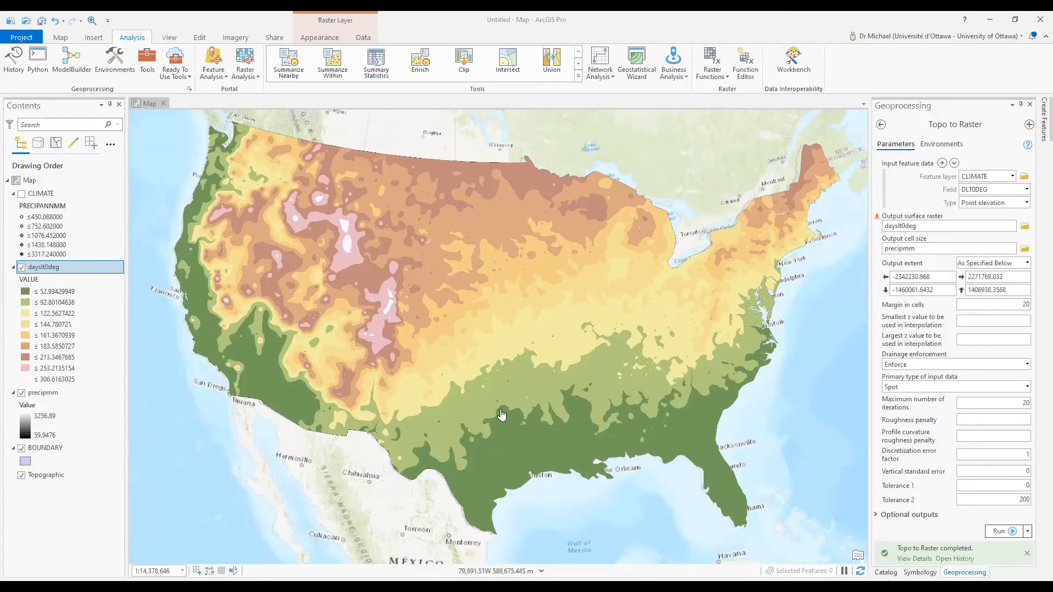
Identify a dayslt0deg pixel on the map, which reads 199.451294
left_click(729, 496)
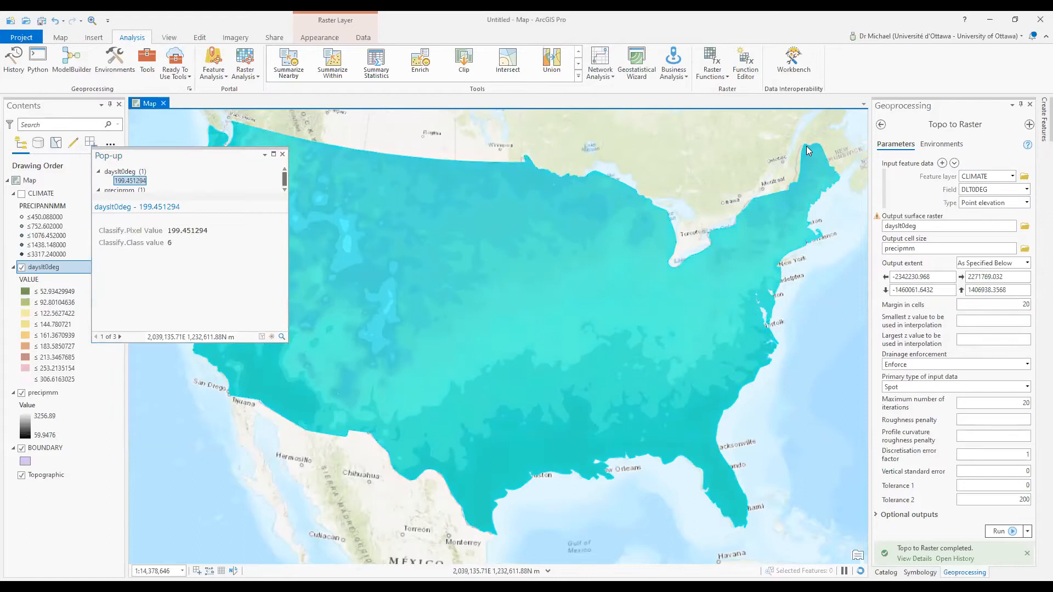
left_click(806, 157)
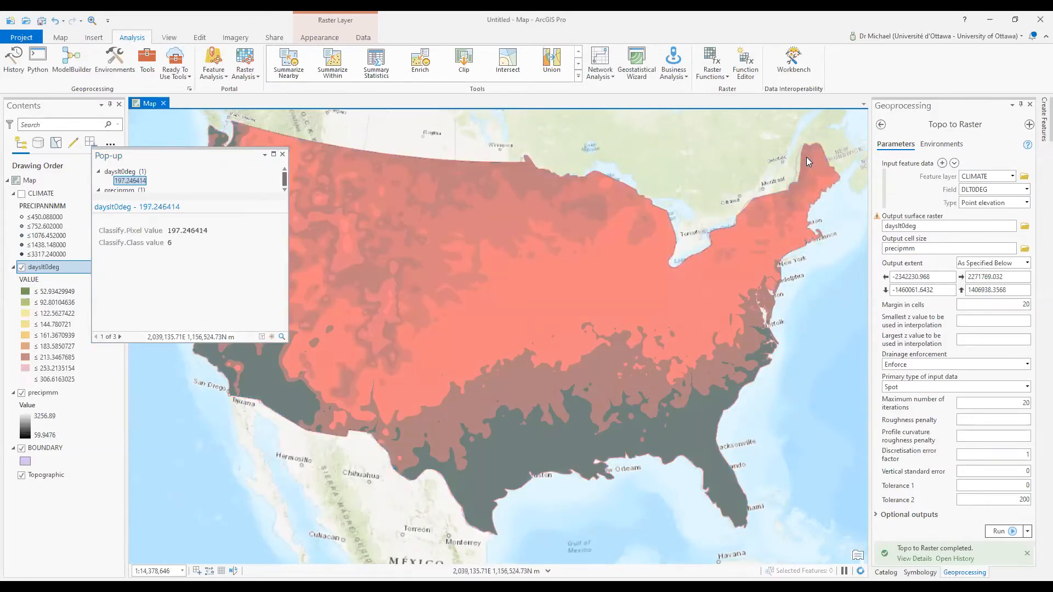
left_click(733, 518)
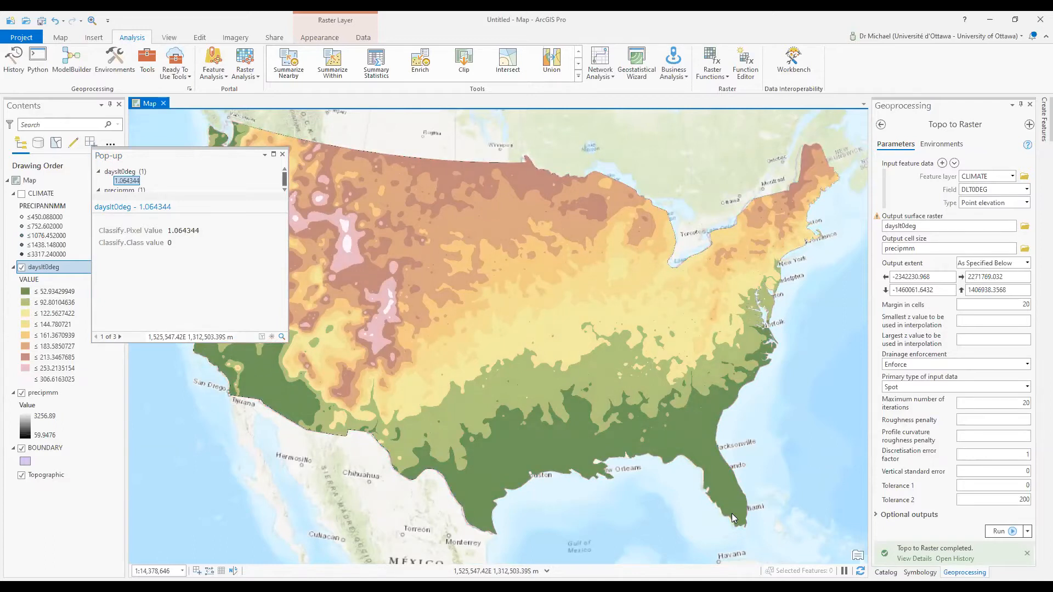
left_click(283, 154)
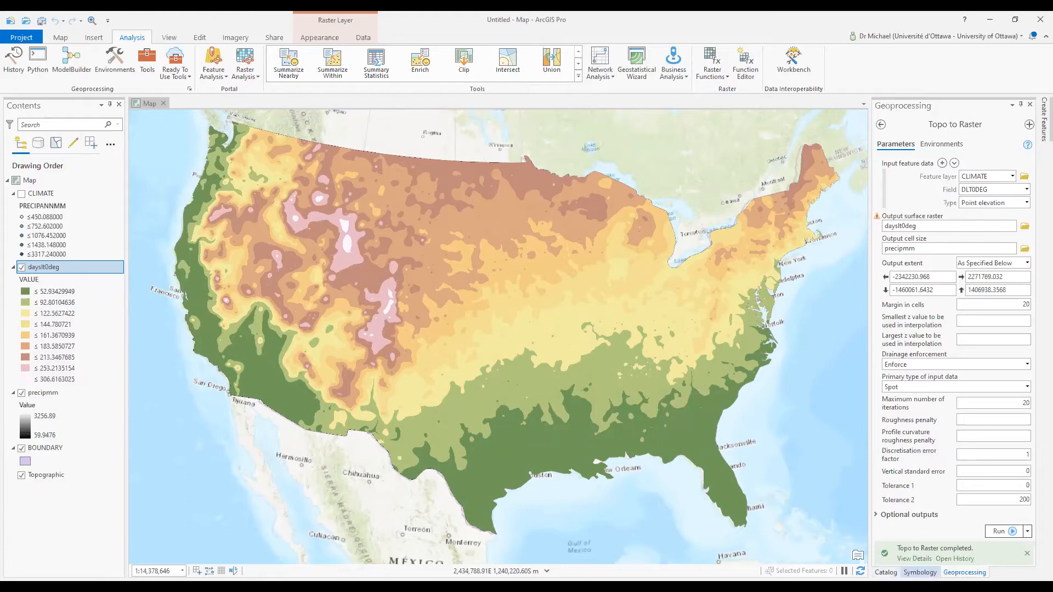
left_click(965, 572)
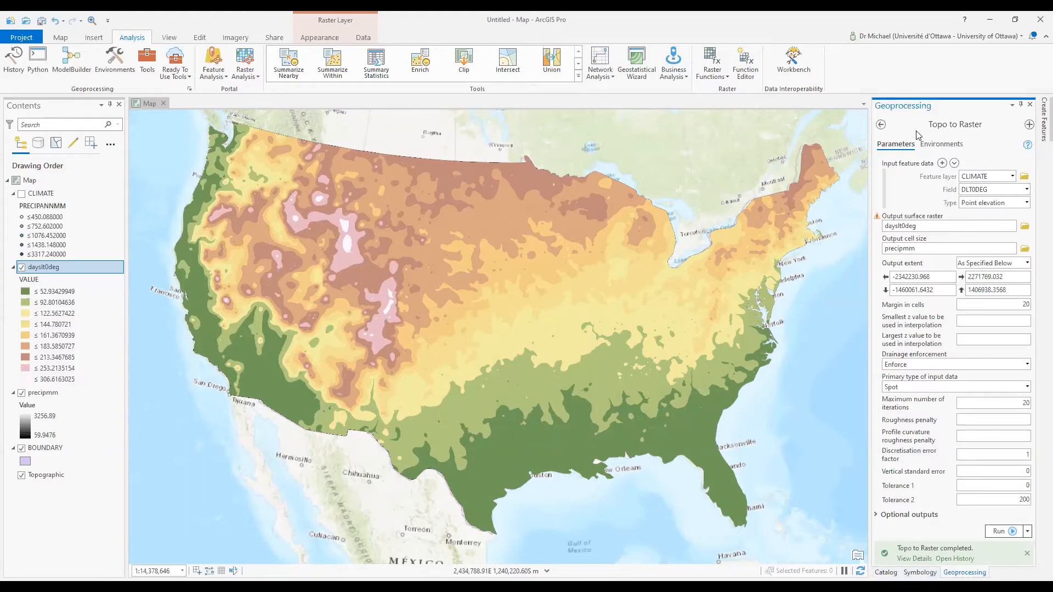
Open the Spatial Analyst Math > Minus tool
left_click(880, 123)
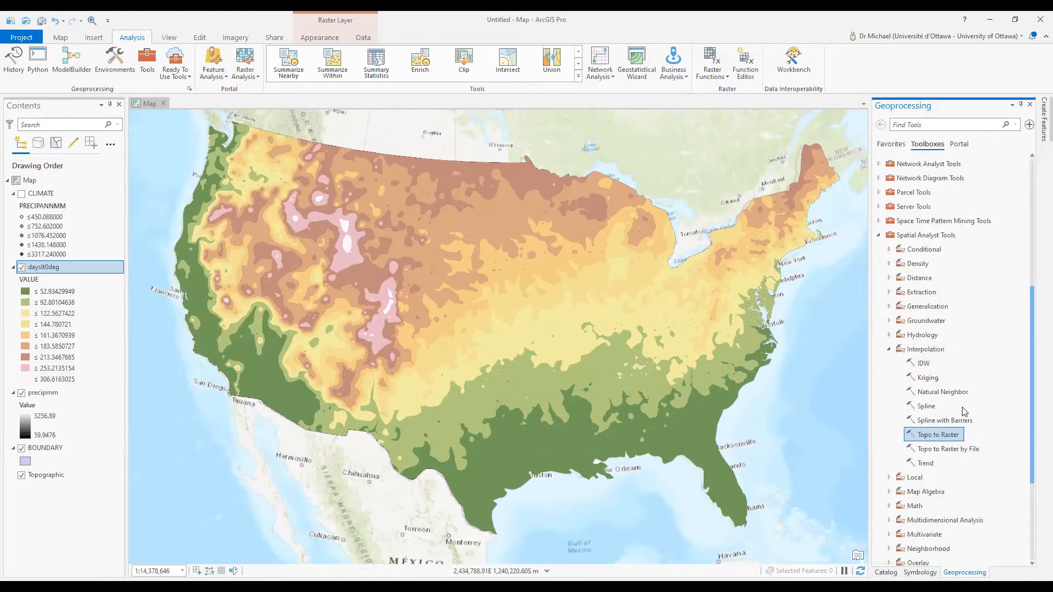
left_click(888, 350)
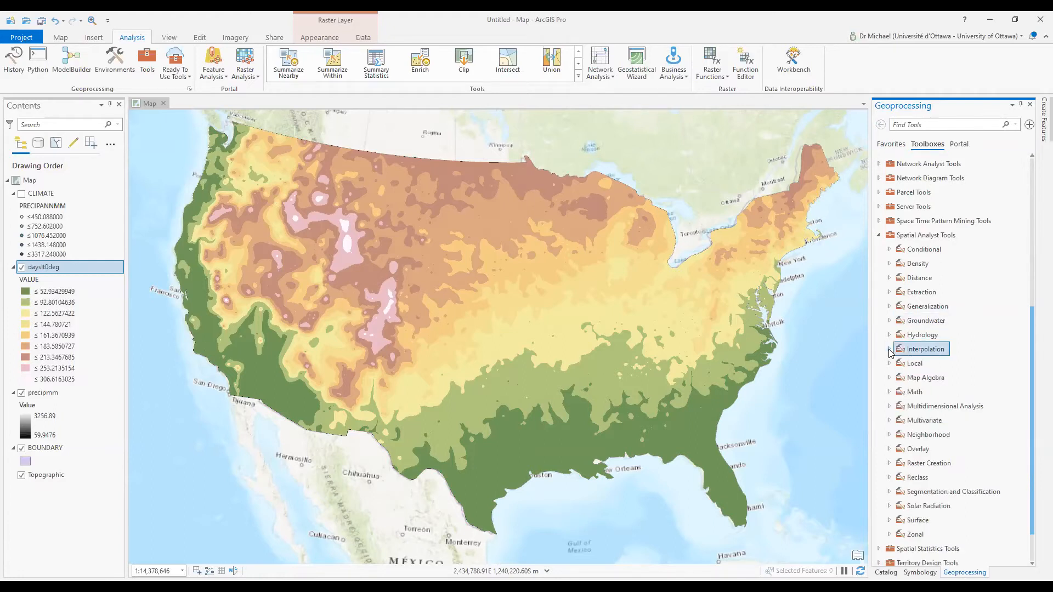
left_click(889, 391)
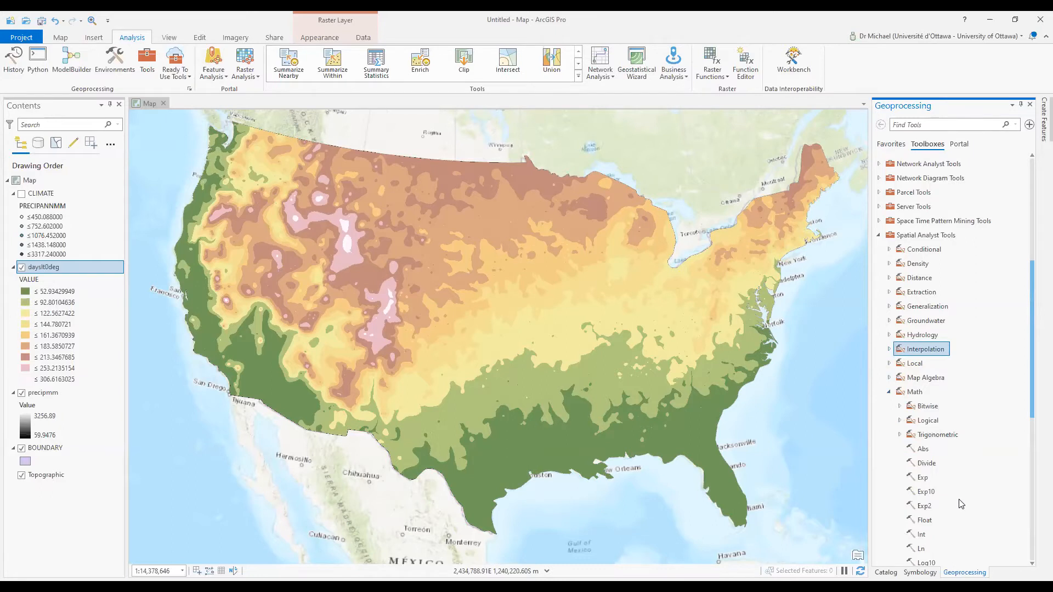
scroll(960, 503, "down", 10)
left_click(927, 328)
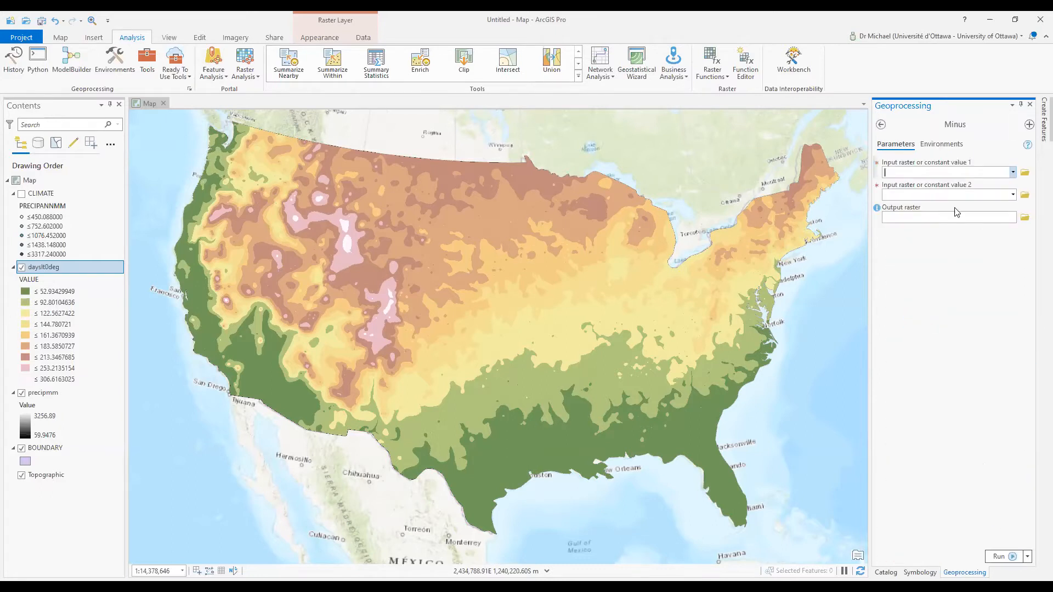
Run Minus with 365 minus dayslt0deg, producing the daysgt0deg raster
left_click_drag(41, 273, 953, 199)
left_click(919, 172)
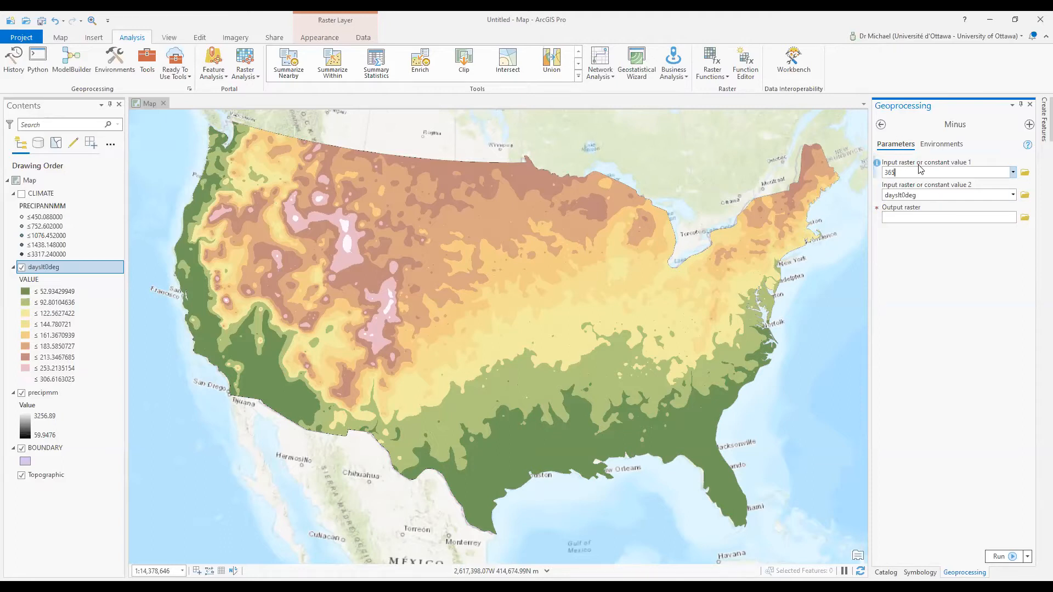
left_click(901, 196)
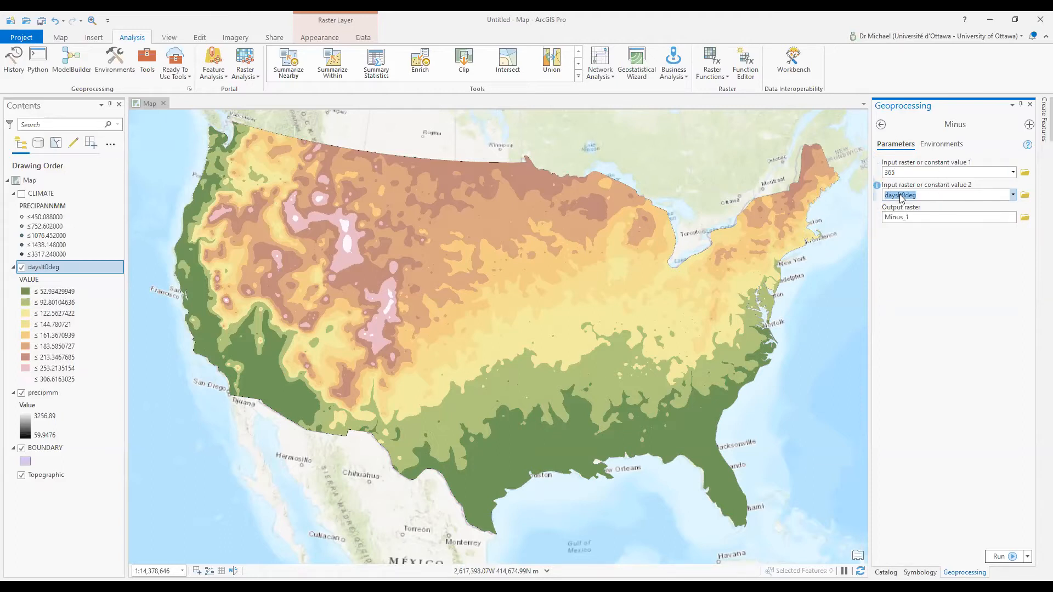
key("Tab")
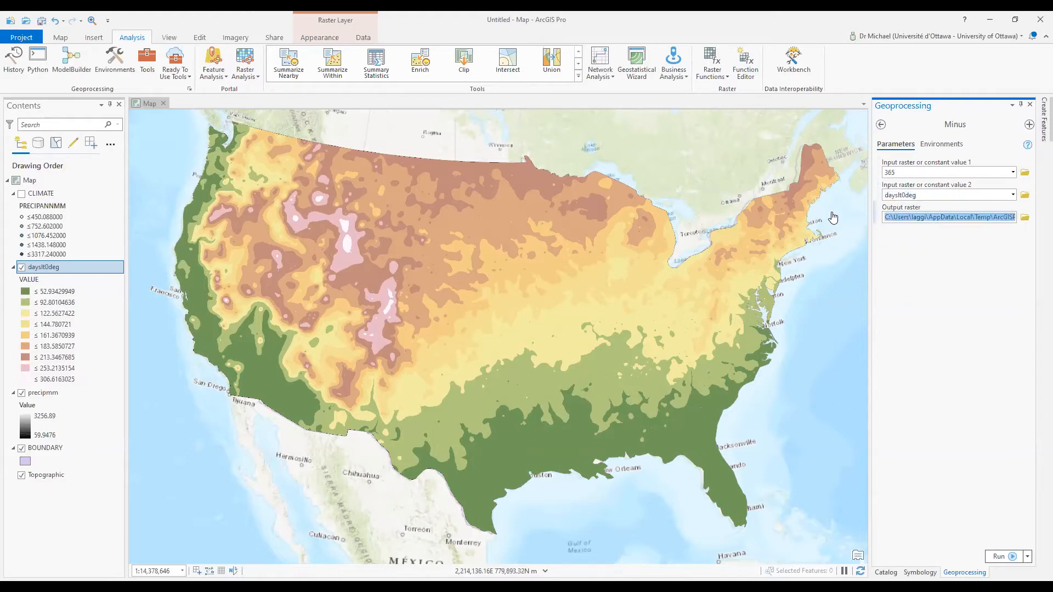
type("daysgt0deg")
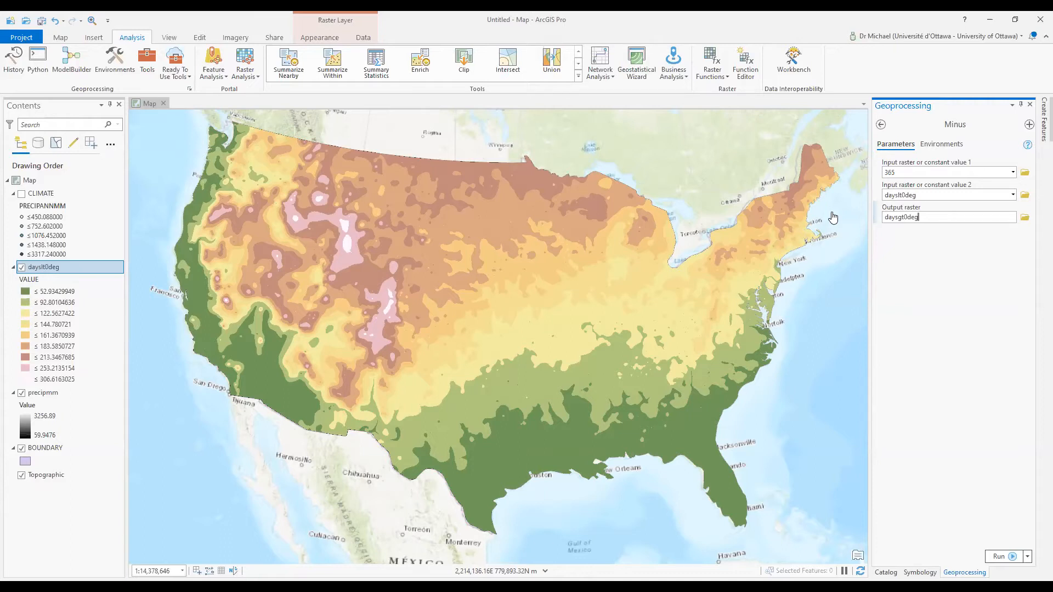
left_click(1001, 555)
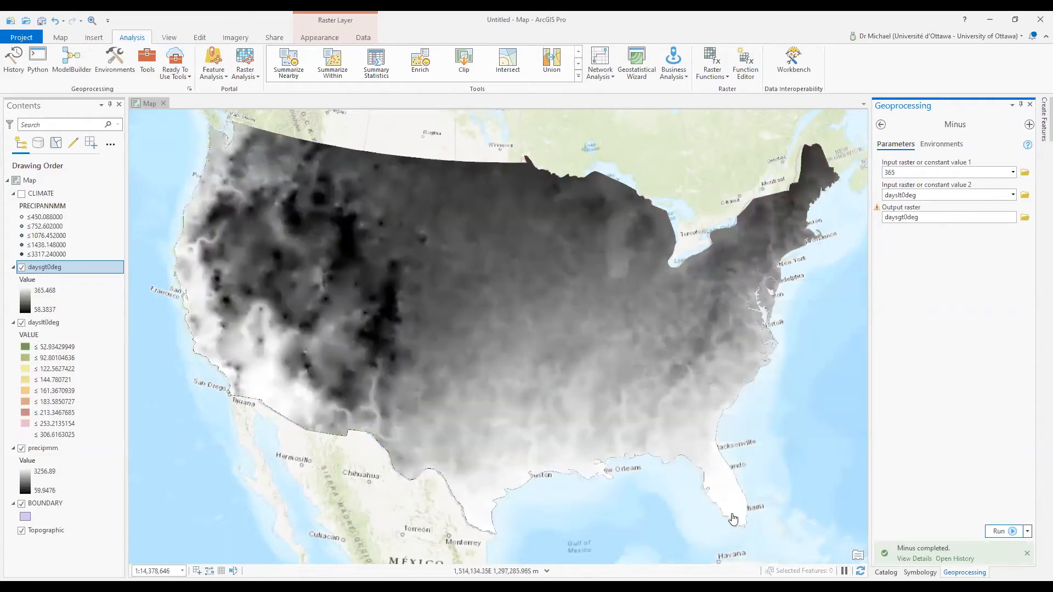
Identify daysgt0deg values at several map locations, then close the pop-up
left_click(737, 510)
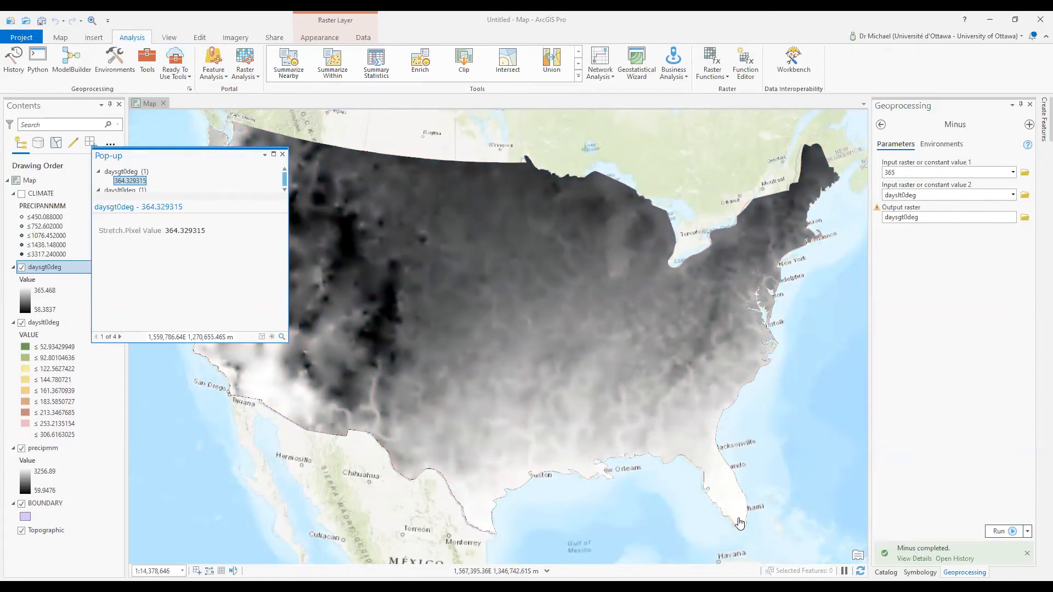
left_click(737, 517)
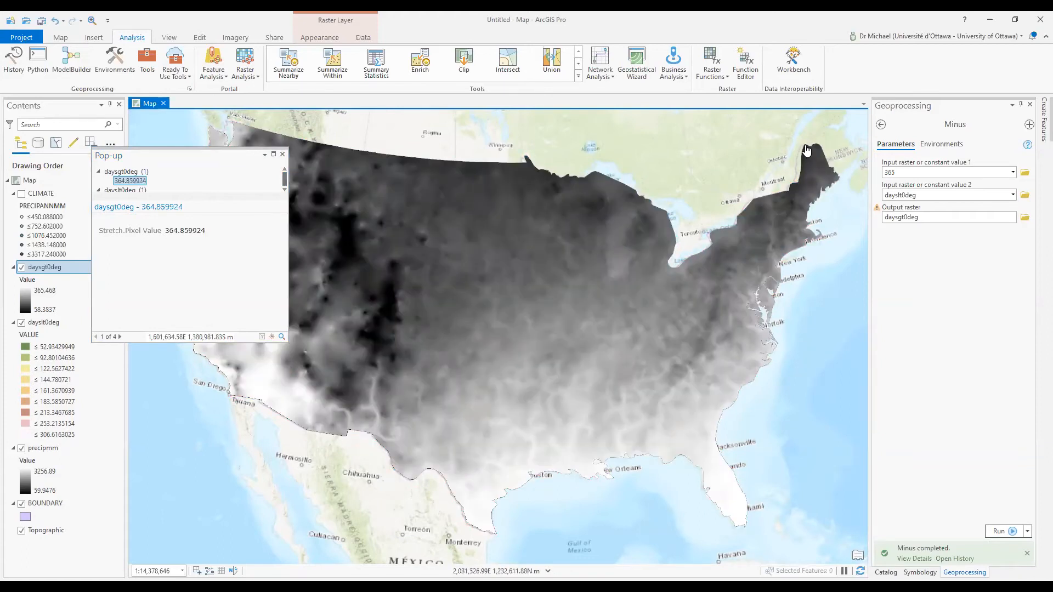
left_click(806, 149)
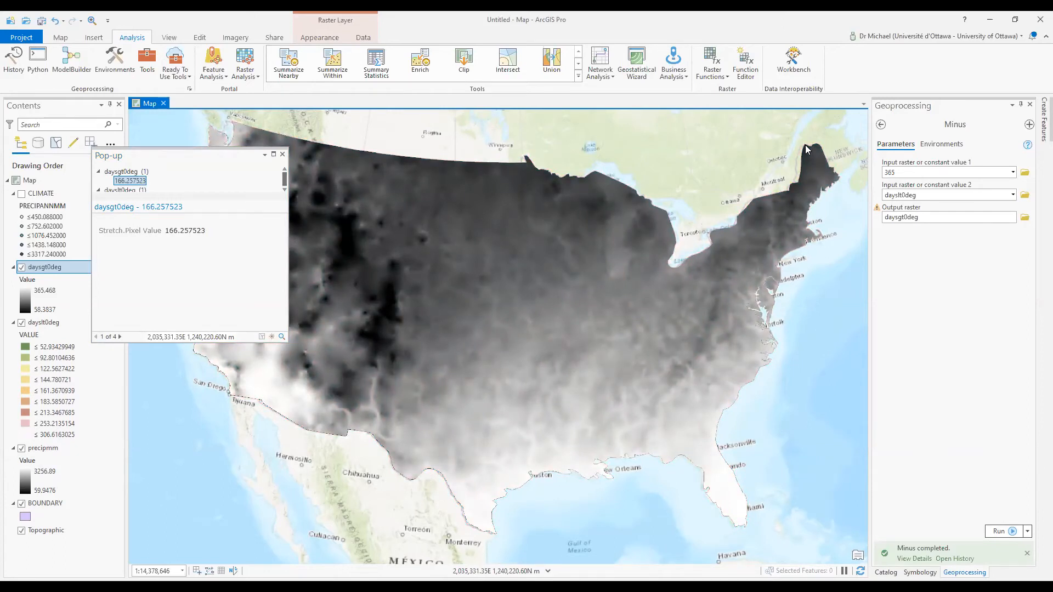
left_click(282, 156)
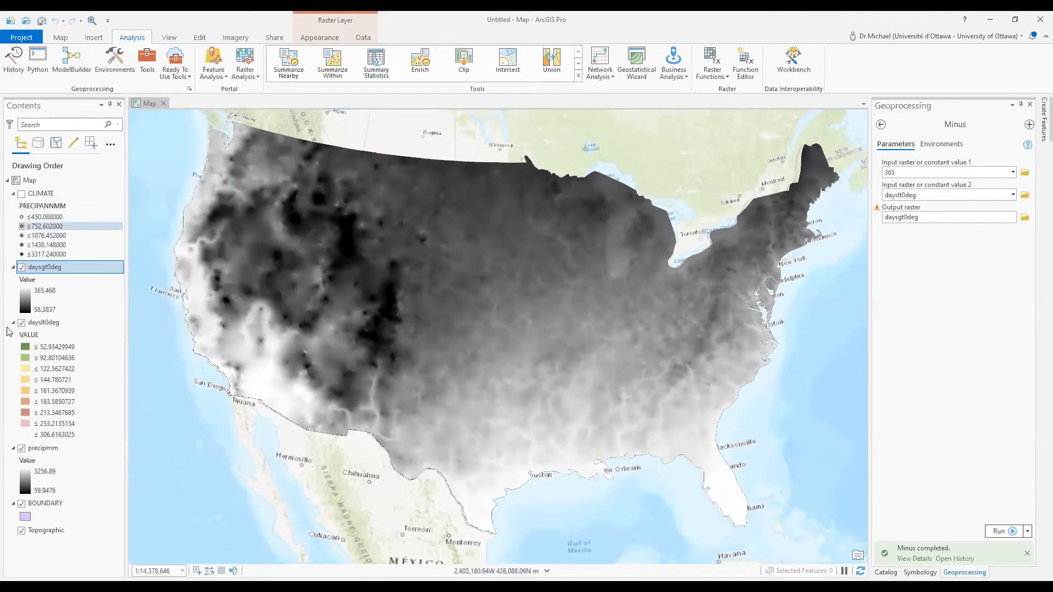
Remove the dayslt0deg layer from the map
left_click(55, 326)
right_click(55, 326)
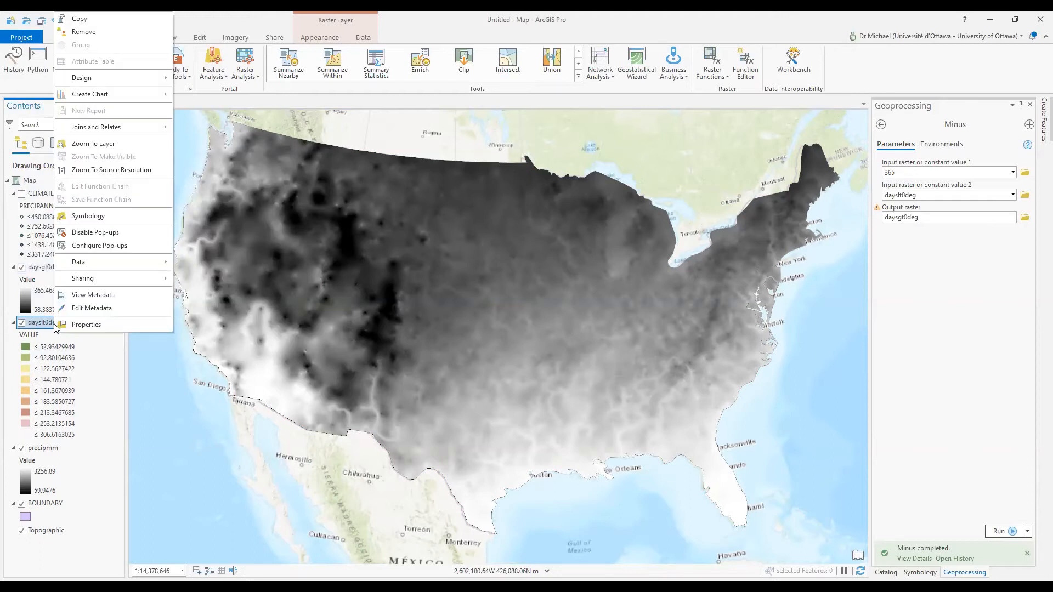
left_click(95, 31)
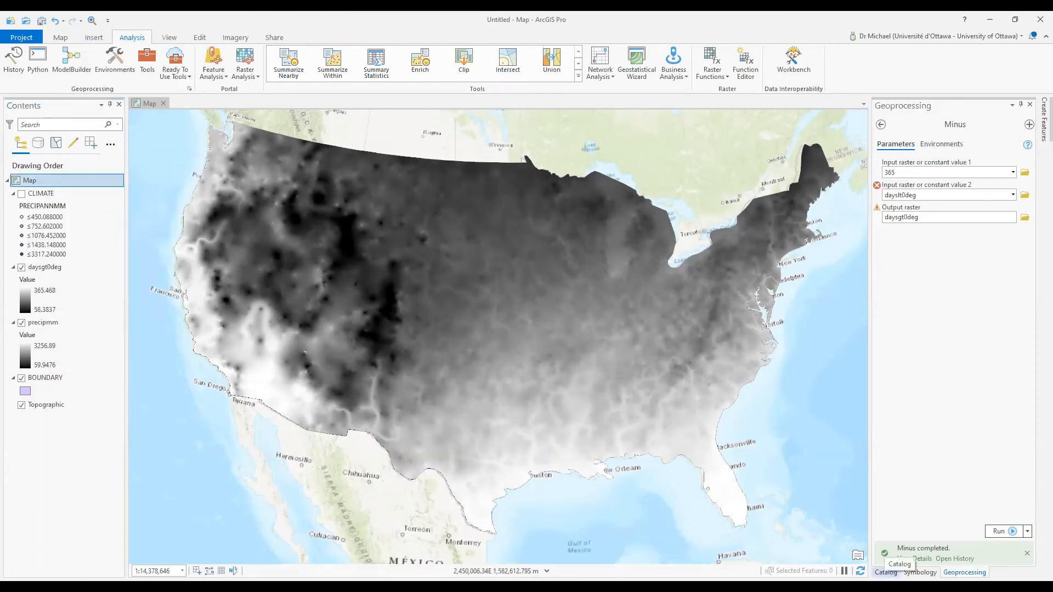
Create a new toolbox named kudzumodels in the KUDZU geodatabase
left_click(886, 572)
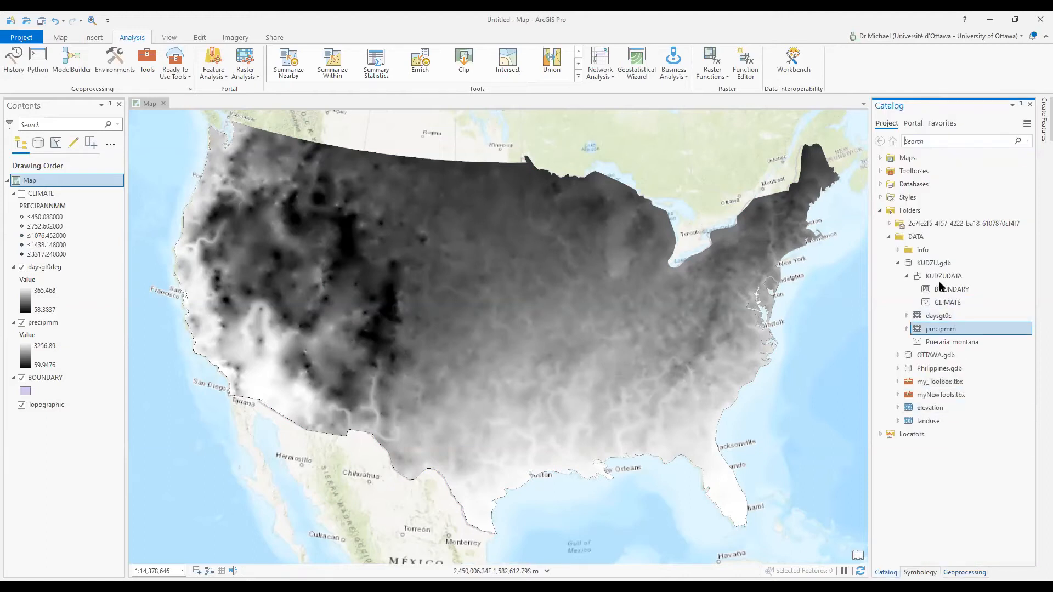
left_click(935, 263)
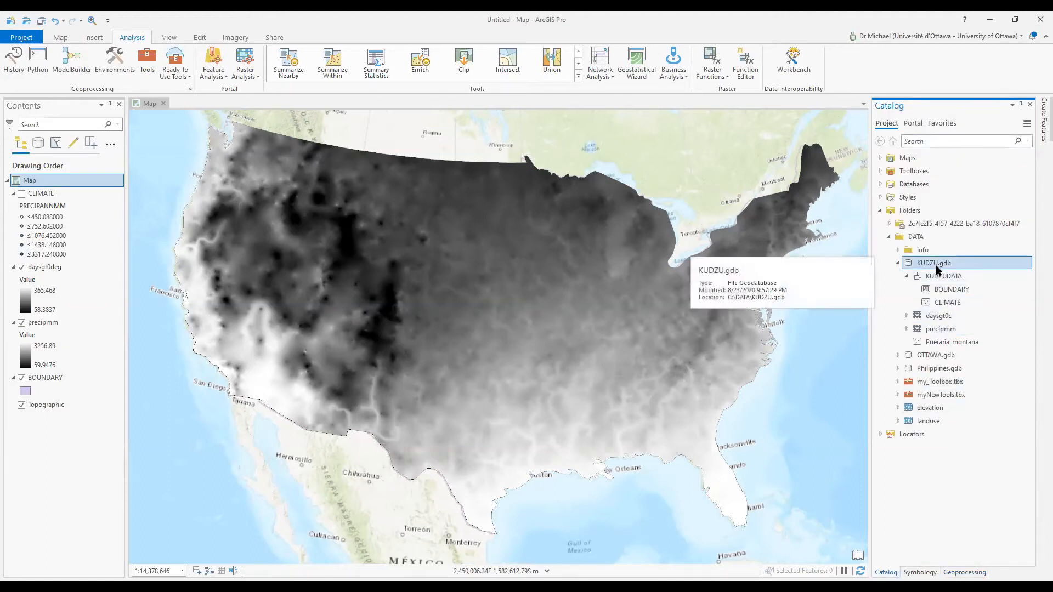
right_click(936, 268)
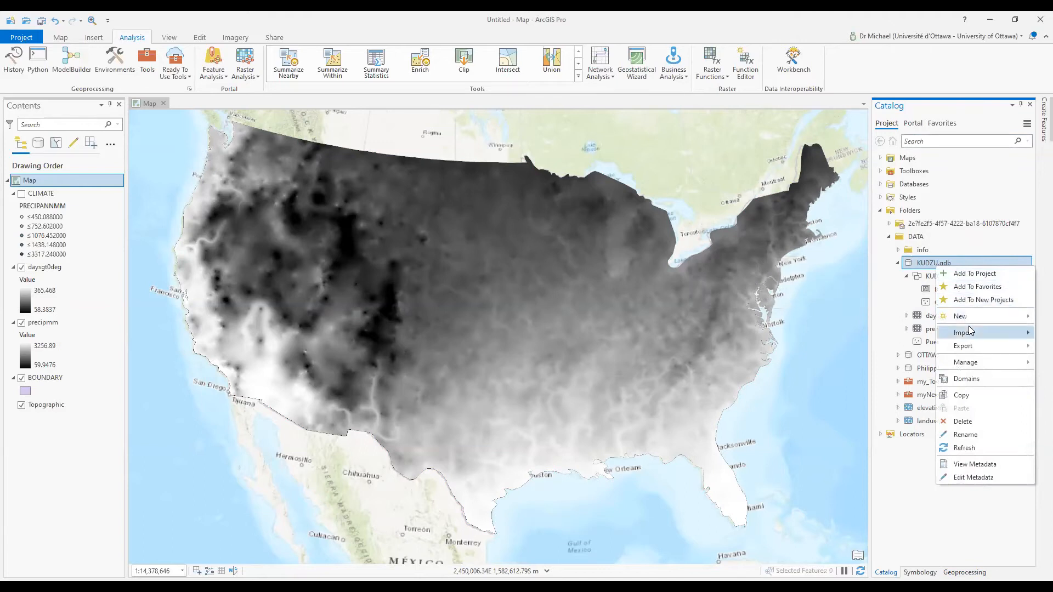
mouse_move(962, 316)
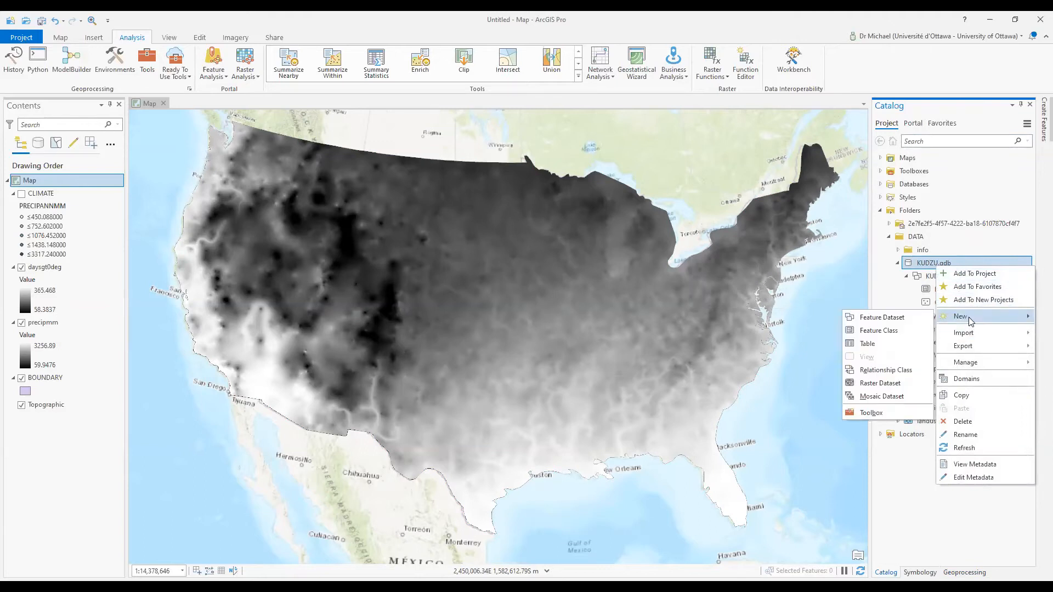
left_click(887, 416)
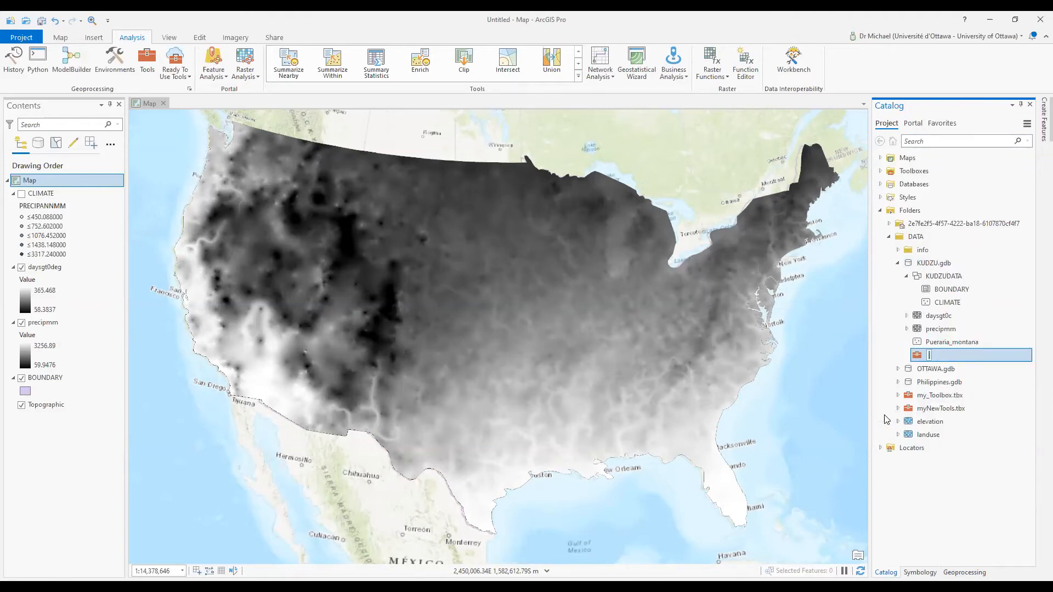
type("kudzumodels")
key("Return")
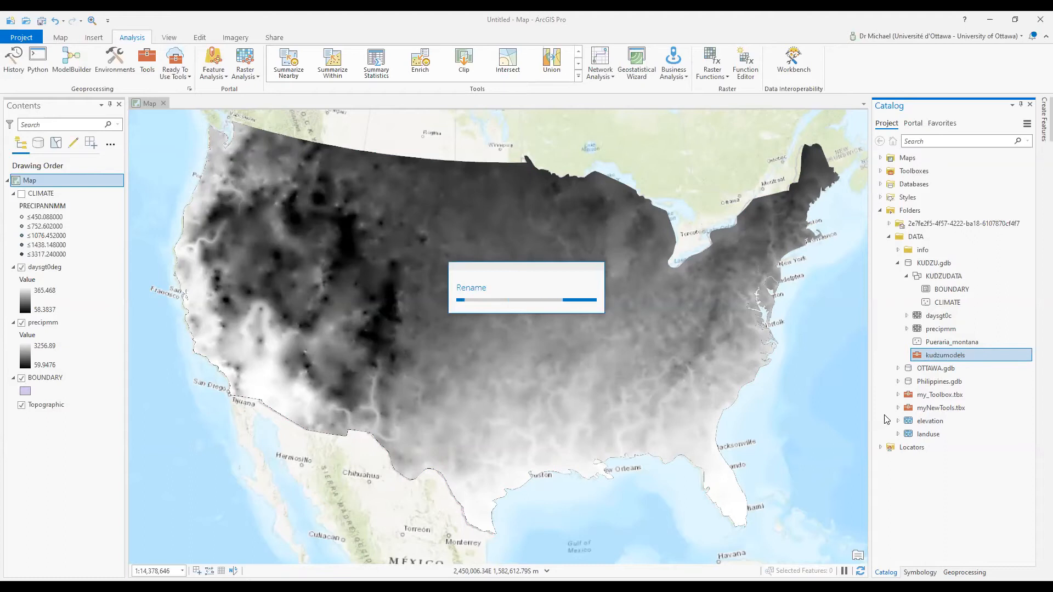
Start a new model in the kudzumodels toolbox and select the daysgt0deg layer
right_click(960, 352)
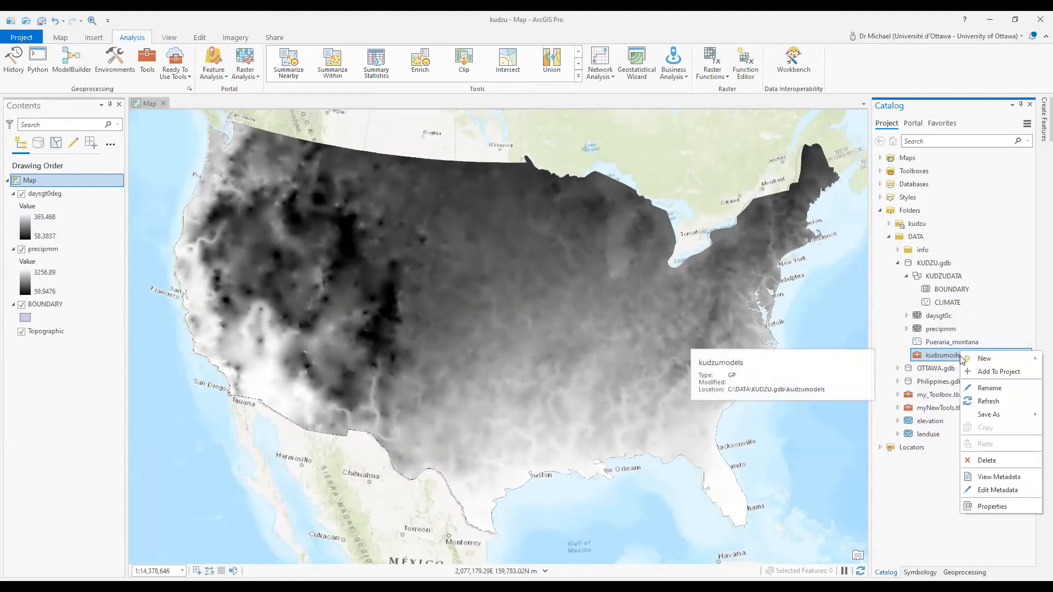
mouse_move(979, 363)
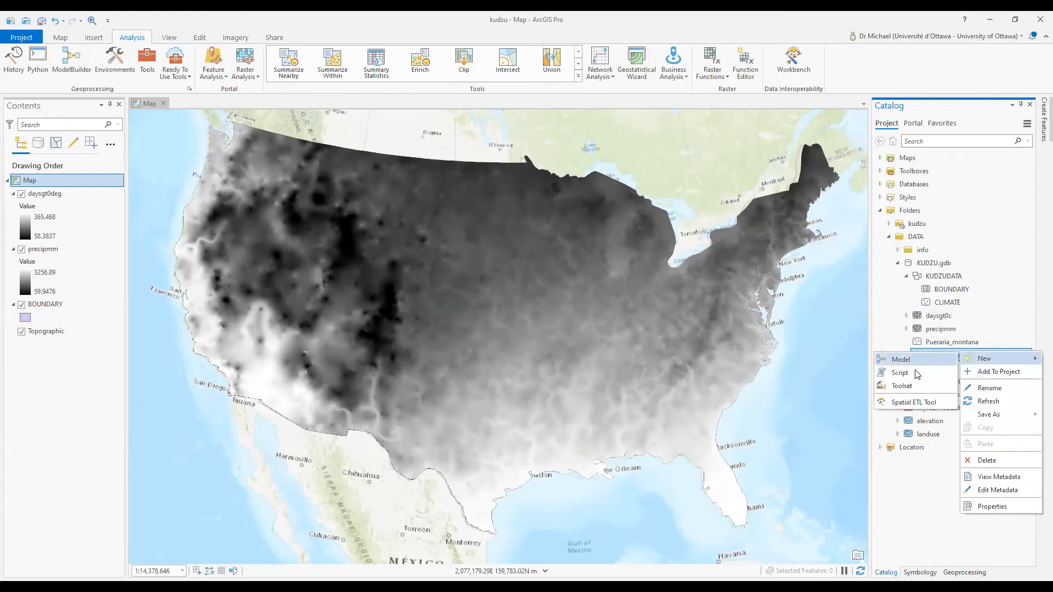
left_click(901, 360)
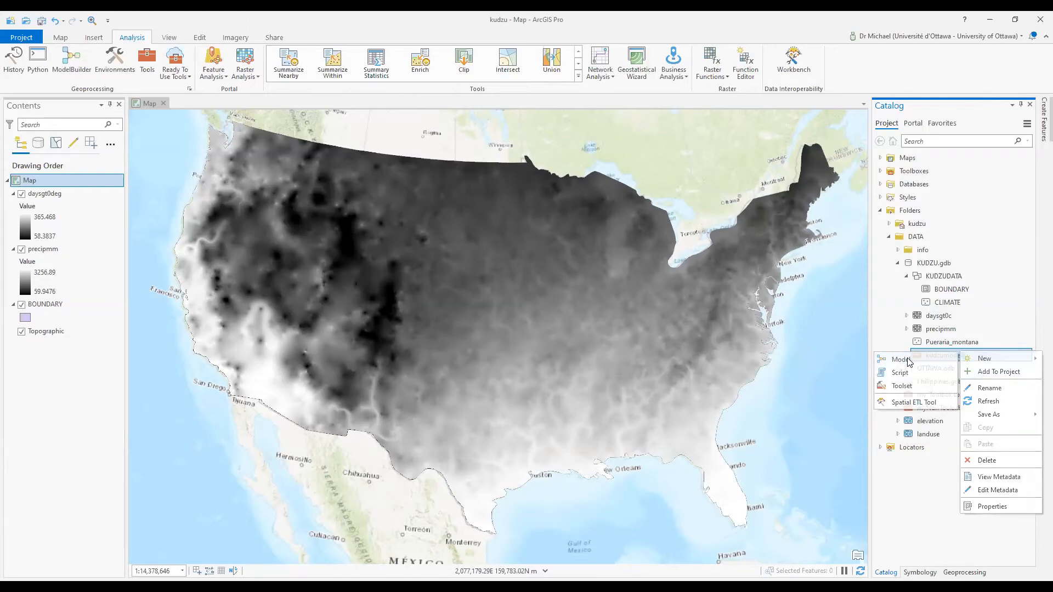
left_click(52, 195)
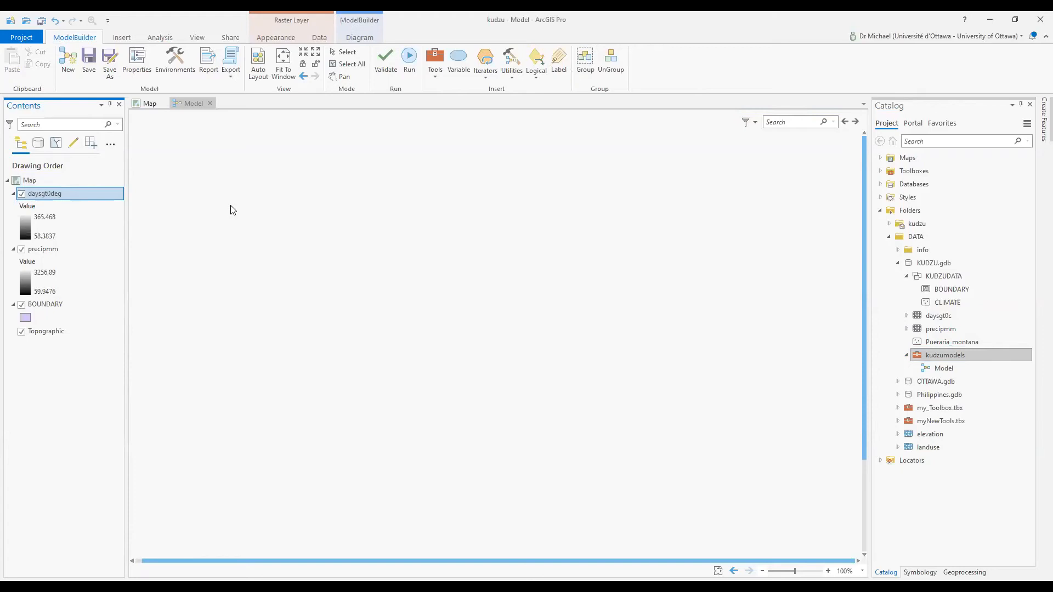
Add daysgt0deg and precipmm to the model canvas and expand Spatial Analyst's Logical math tools
left_click_drag(231, 210, 231, 211)
left_click_drag(44, 249, 255, 304)
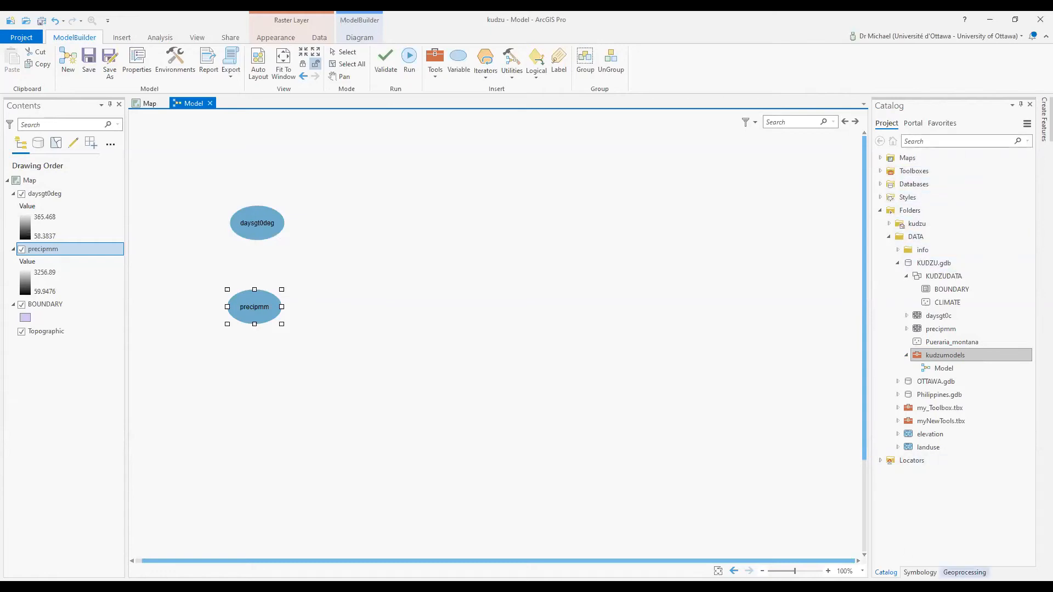
left_click(964, 572)
left_click(946, 145)
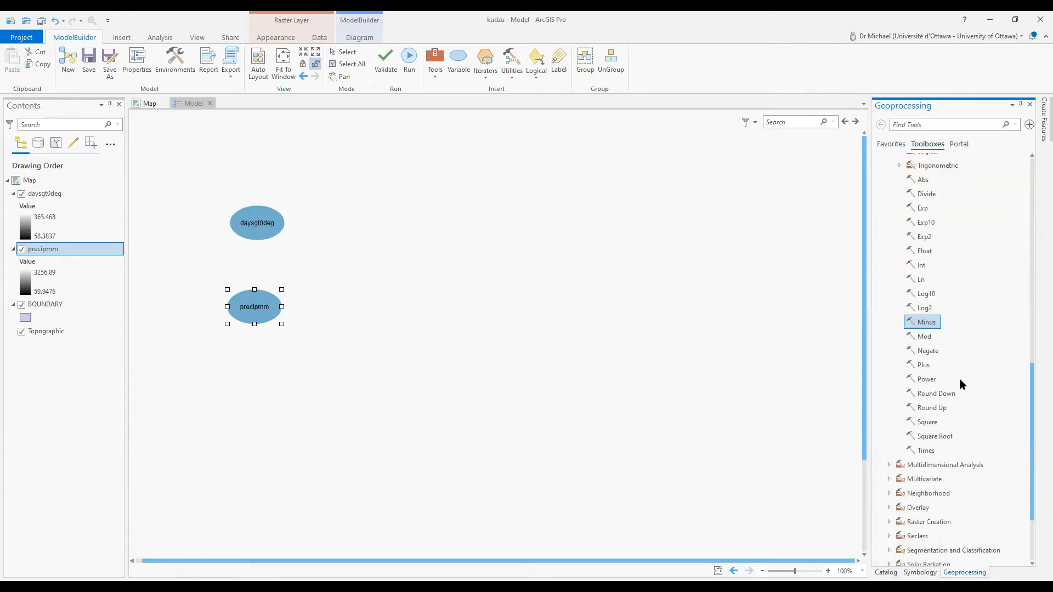
scroll(901, 363, "up", 5)
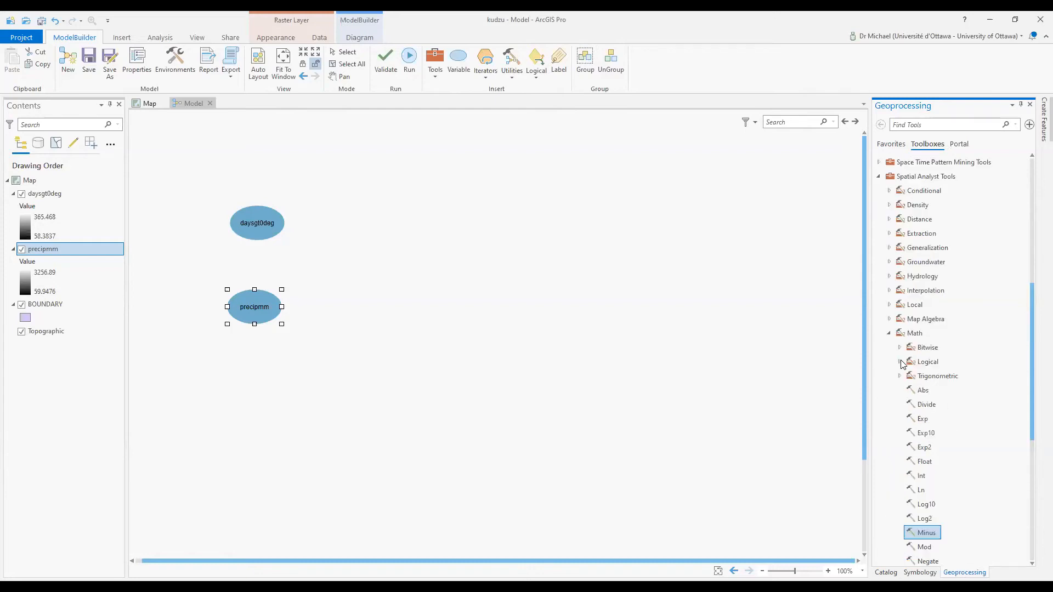
left_click(900, 361)
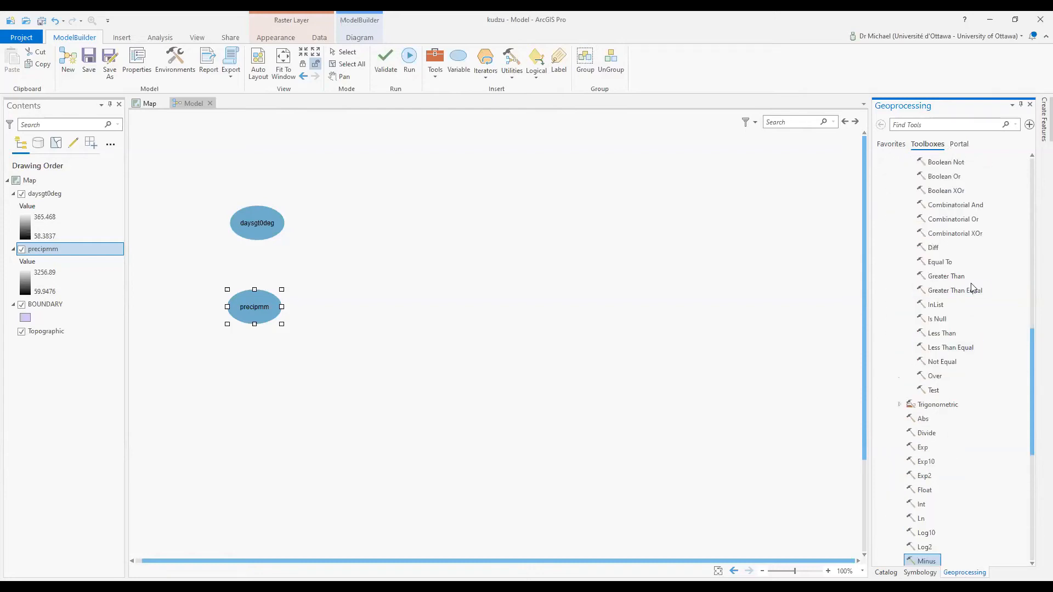
Add Greater Than Equal with daysgt0deg as input 1 and 146 as value 2
left_click_drag(971, 292, 401, 213)
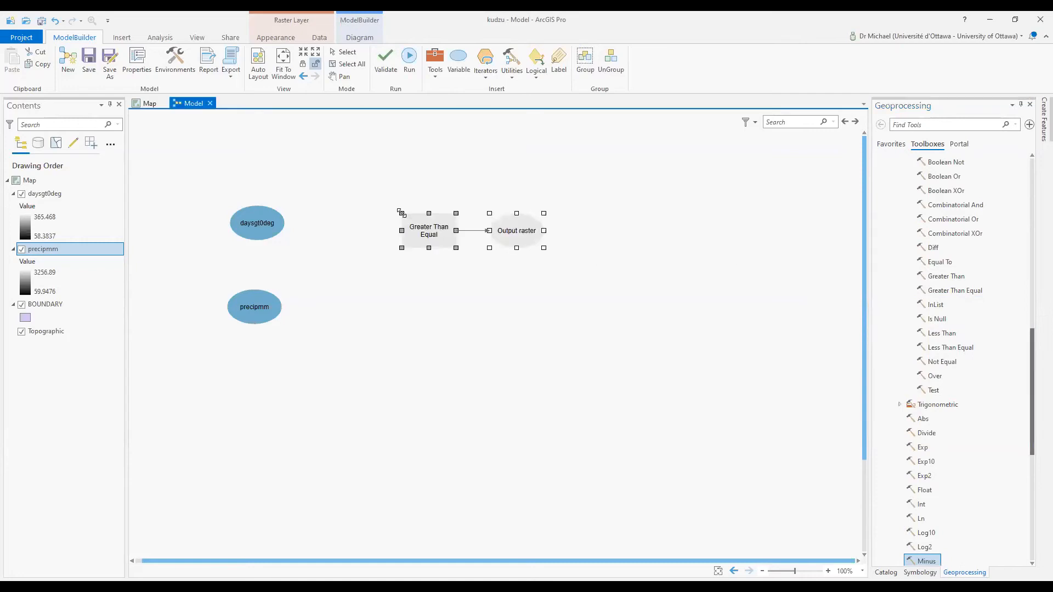
mouse_move(346, 225)
left_click(394, 284)
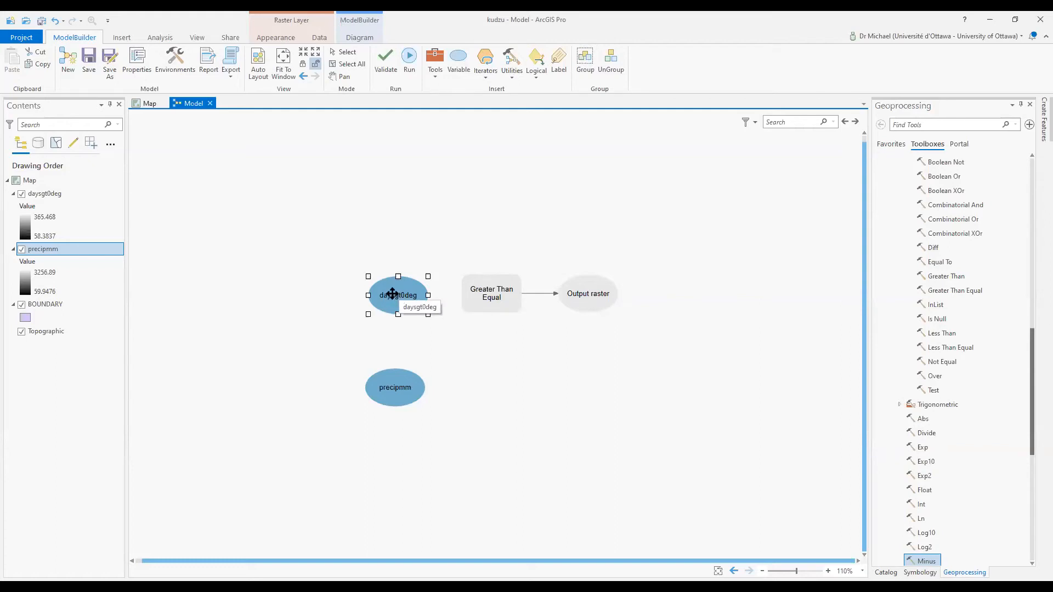
left_click(453, 242)
mouse_move(481, 292)
left_mouse_down()
mouse_move(504, 291)
mouse_move(499, 301)
left_mouse_up()
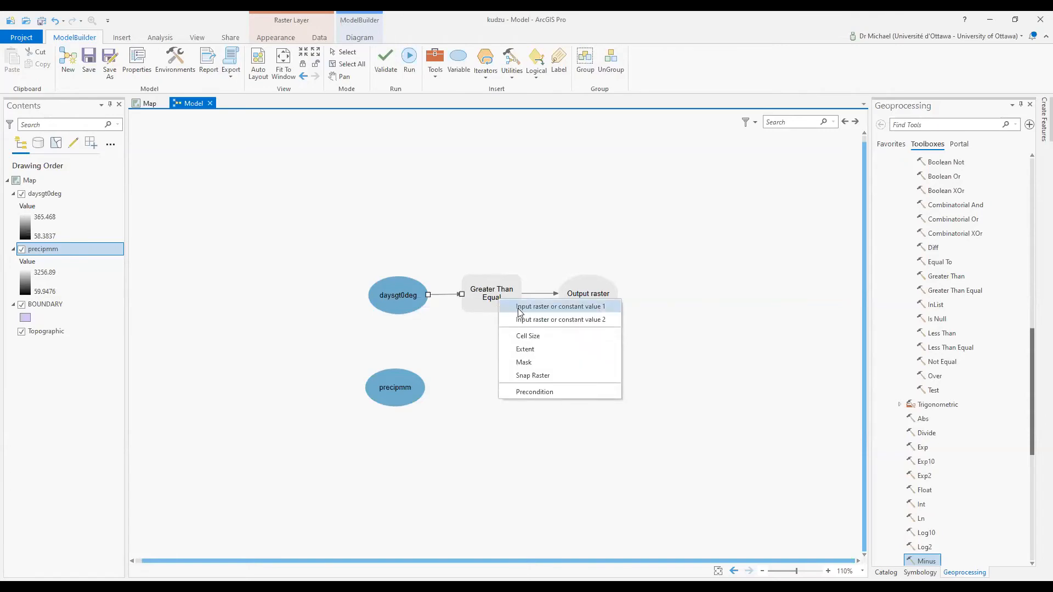
left_click(520, 312)
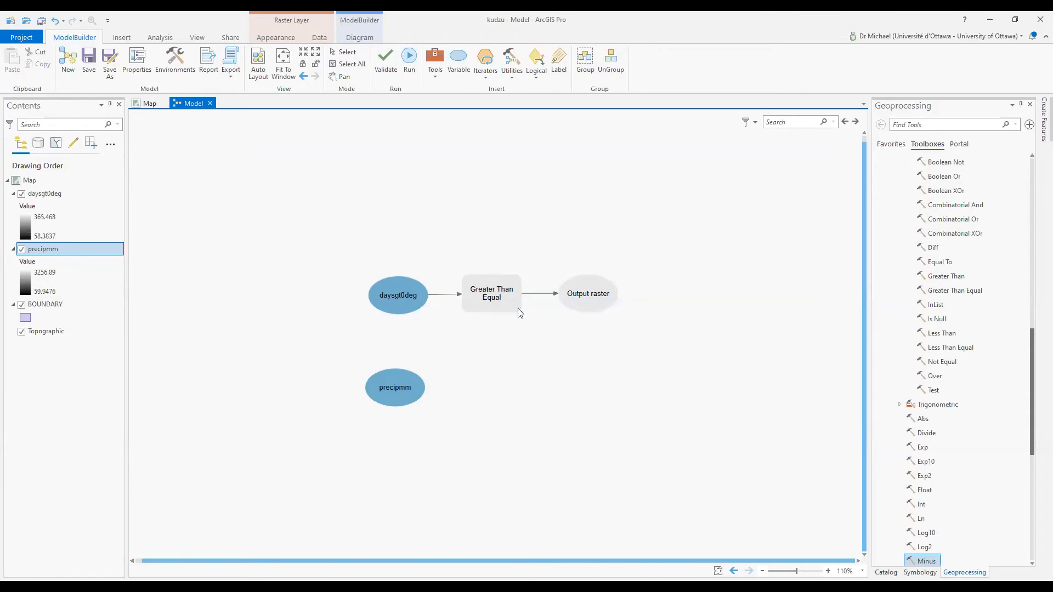
double_click(492, 297)
left_click(563, 353)
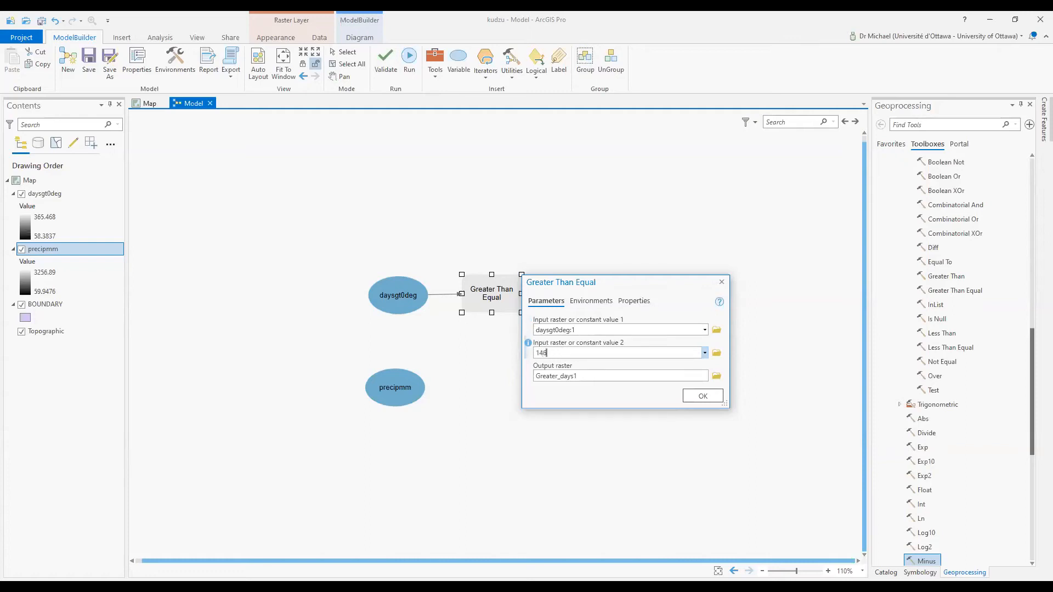
left_click(703, 393)
Rename the constant node to 146 and the tool's output to temp factor
left_click_drag(401, 296, 428, 245)
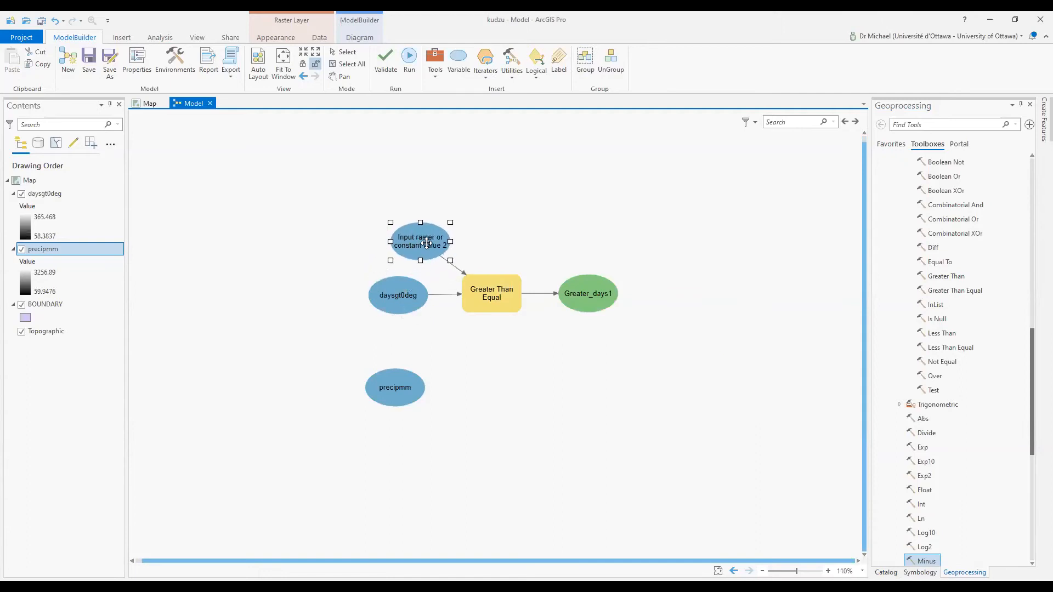
right_click(429, 248)
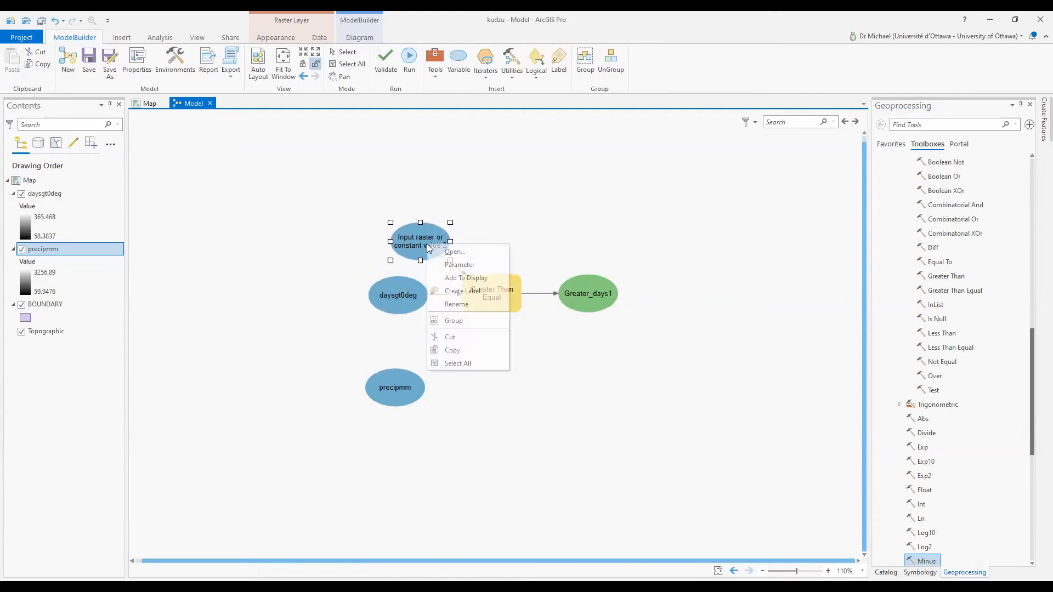
left_click(455, 304)
type("146")
left_click(598, 296)
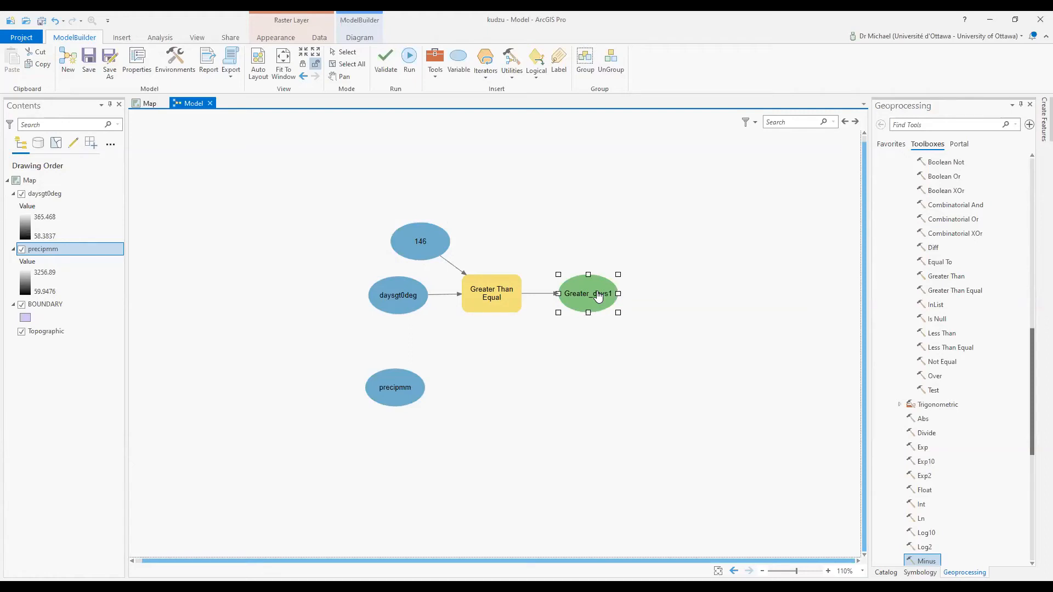
right_click(598, 296)
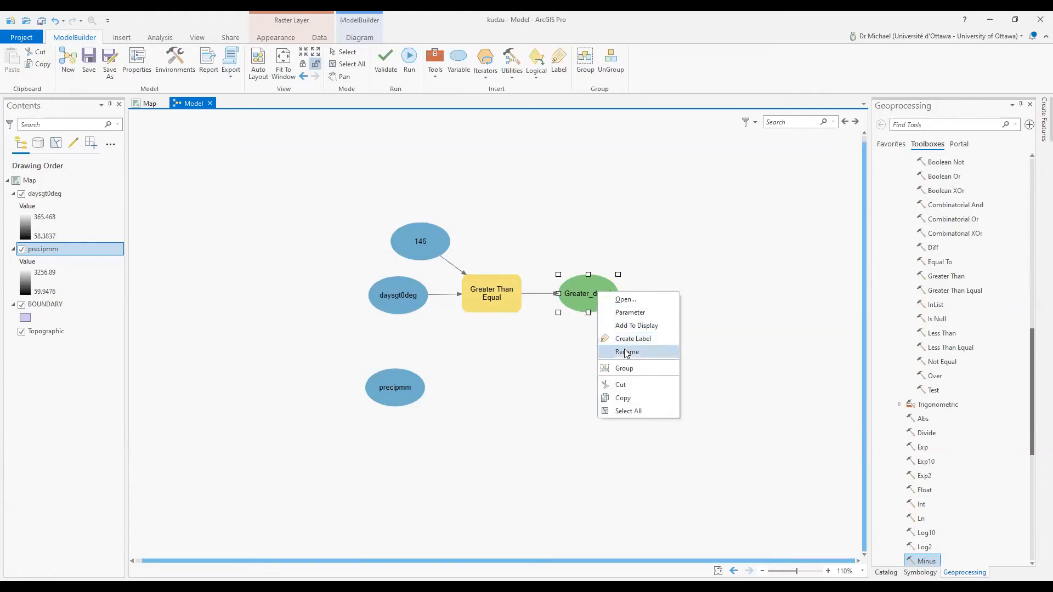
left_click(627, 352)
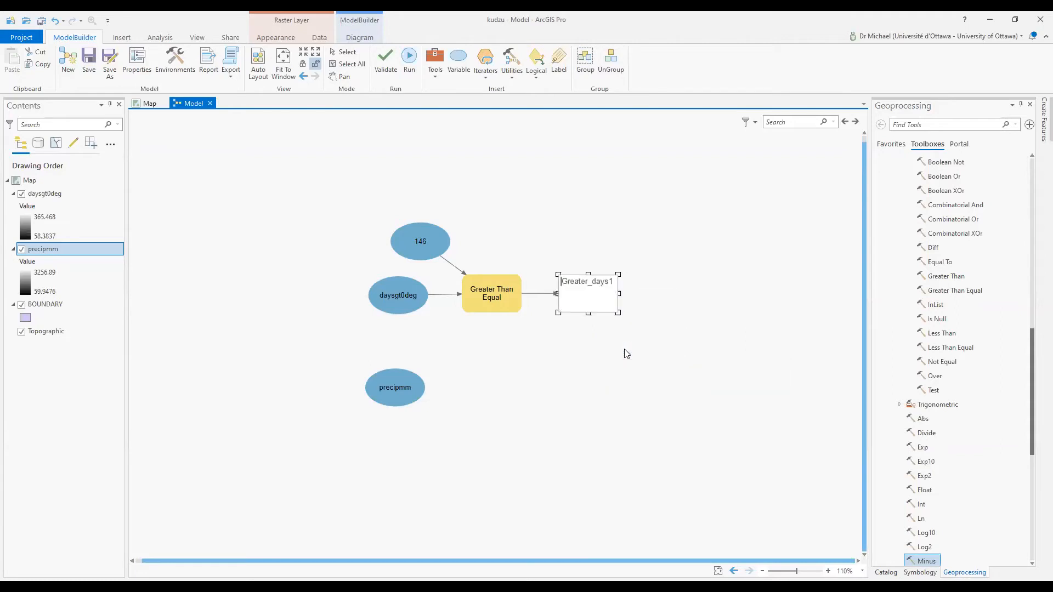
type("temp factor")
key("Return")
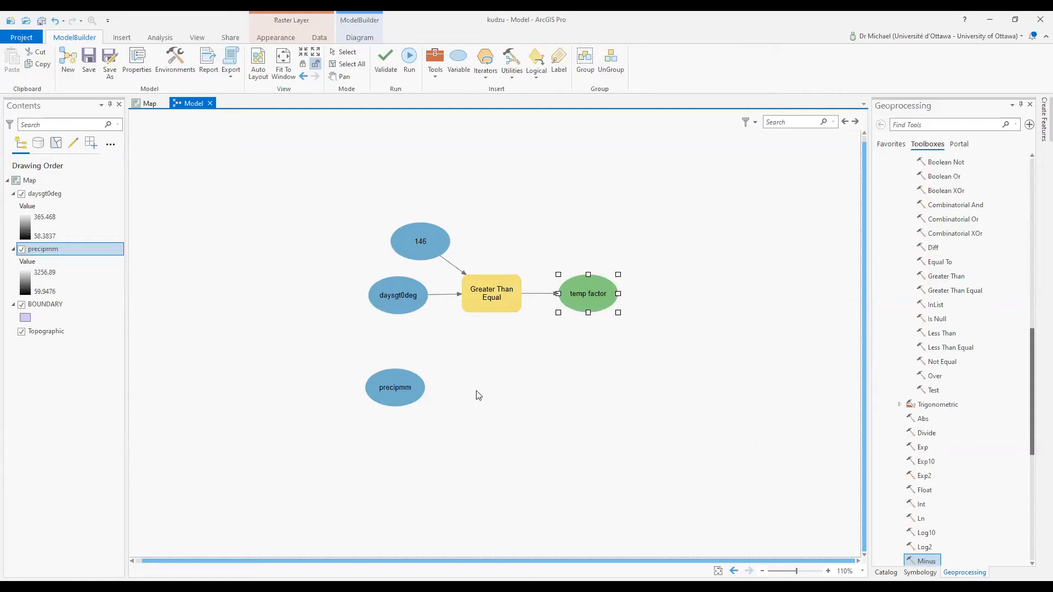
Add a second Greater Than Equal with precipmm as input 1 and 1500 as value 2
left_click_drag(397, 383, 419, 385)
left_click_drag(964, 291, 503, 381)
left_click_drag(382, 394, 536, 397)
left_click(559, 406)
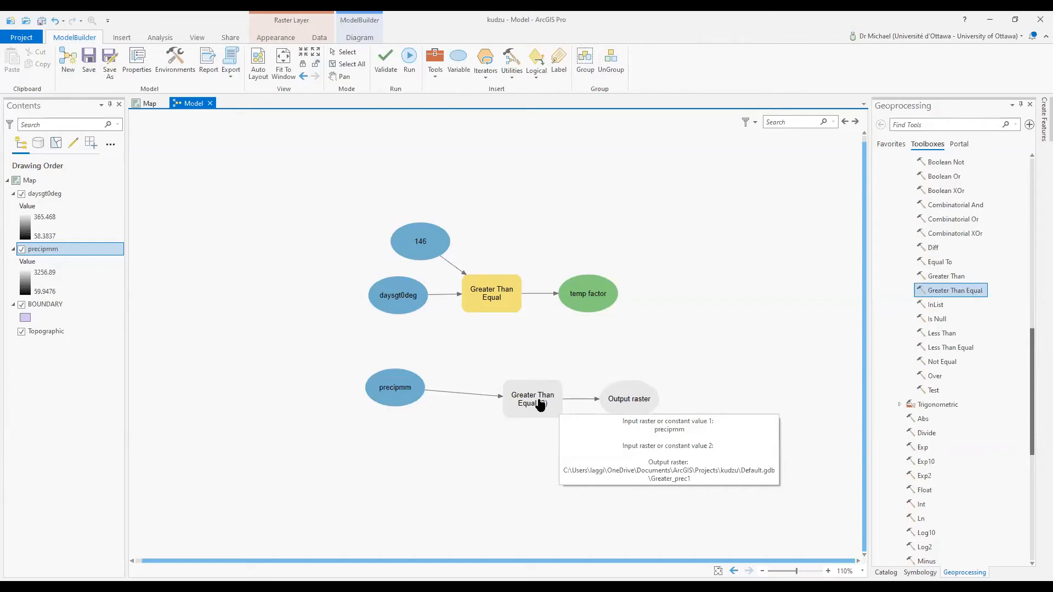
left_click(539, 404)
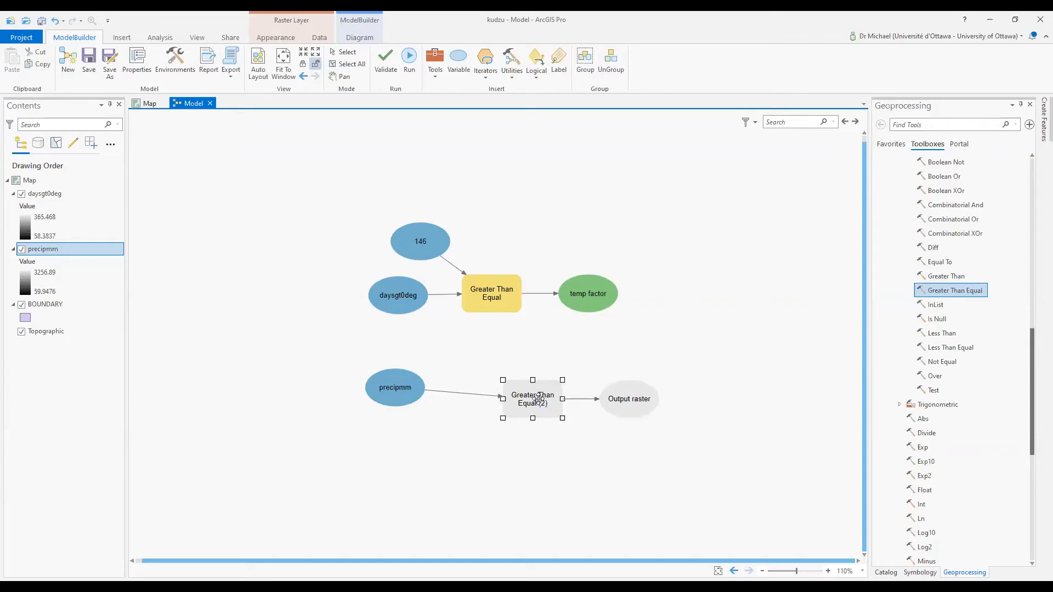
double_click(538, 399)
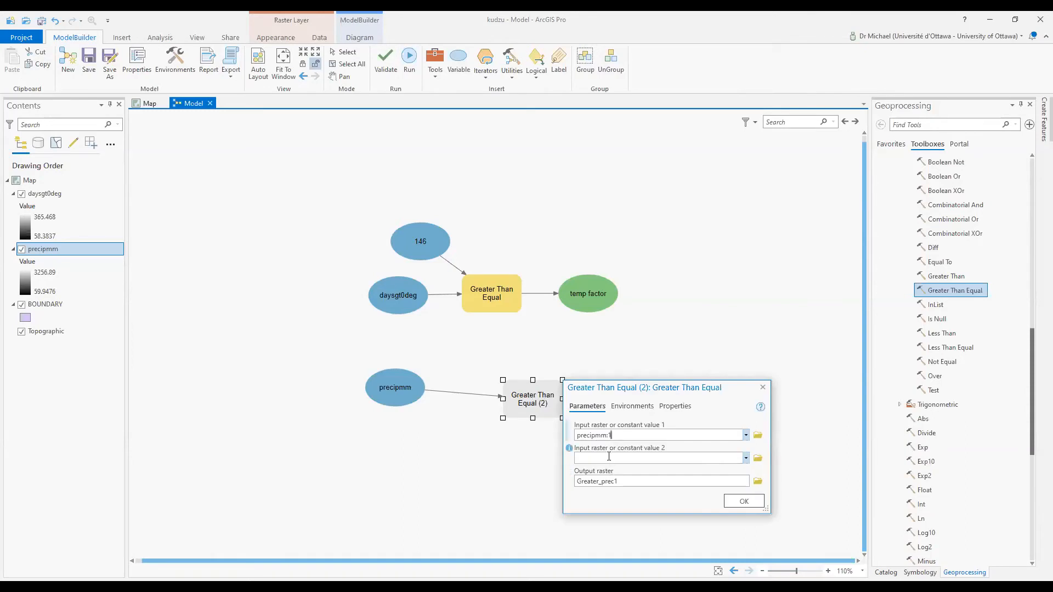
type("1500")
left_click(751, 501)
Move the new constant node below precipmm and rename it 1500
left_click_drag(437, 401, 444, 467)
right_click(444, 467)
left_click(466, 397)
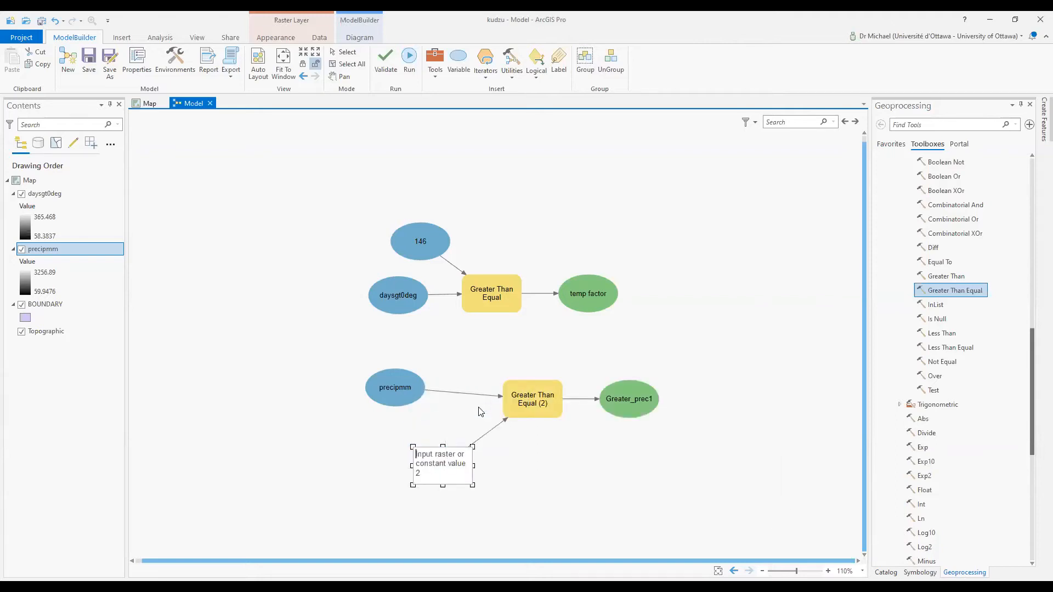
type("1500")
key("Return")
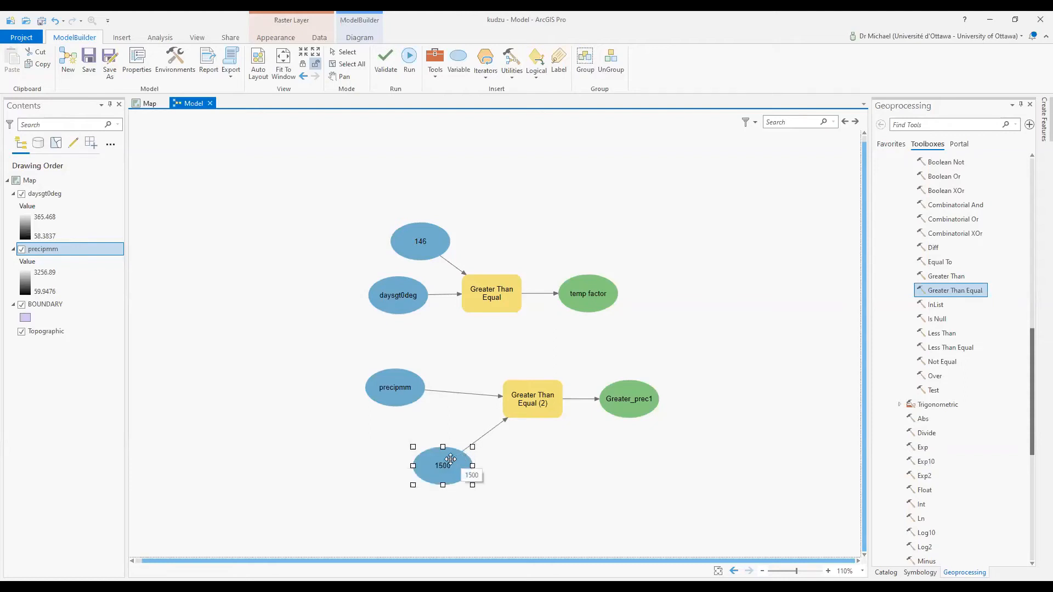
Place a Boolean And tool in the model and link temp factor to it
left_click_drag(597, 289, 628, 290)
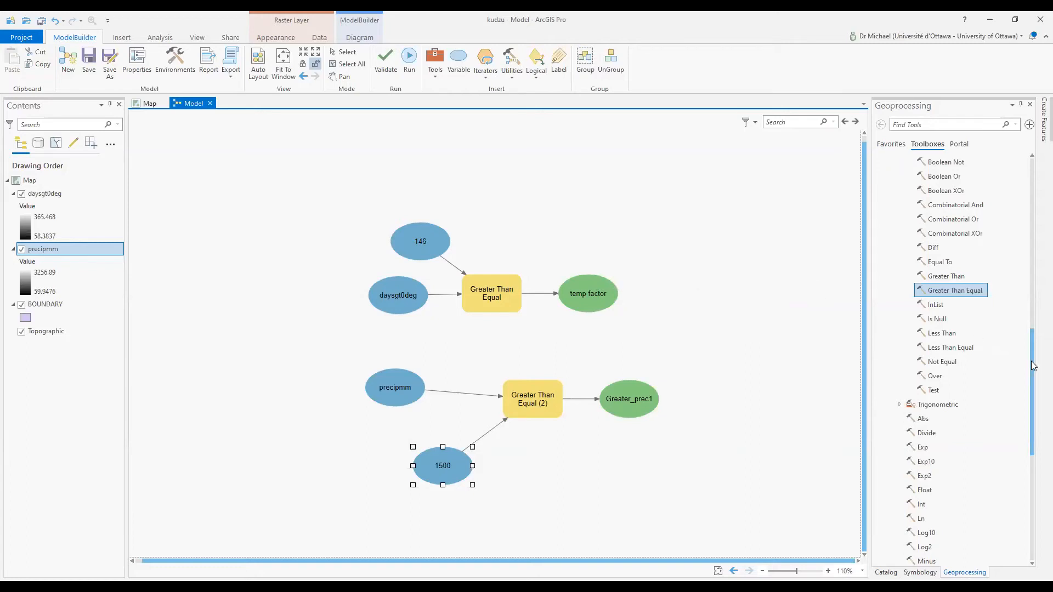
left_click_drag(1034, 367, 1034, 341)
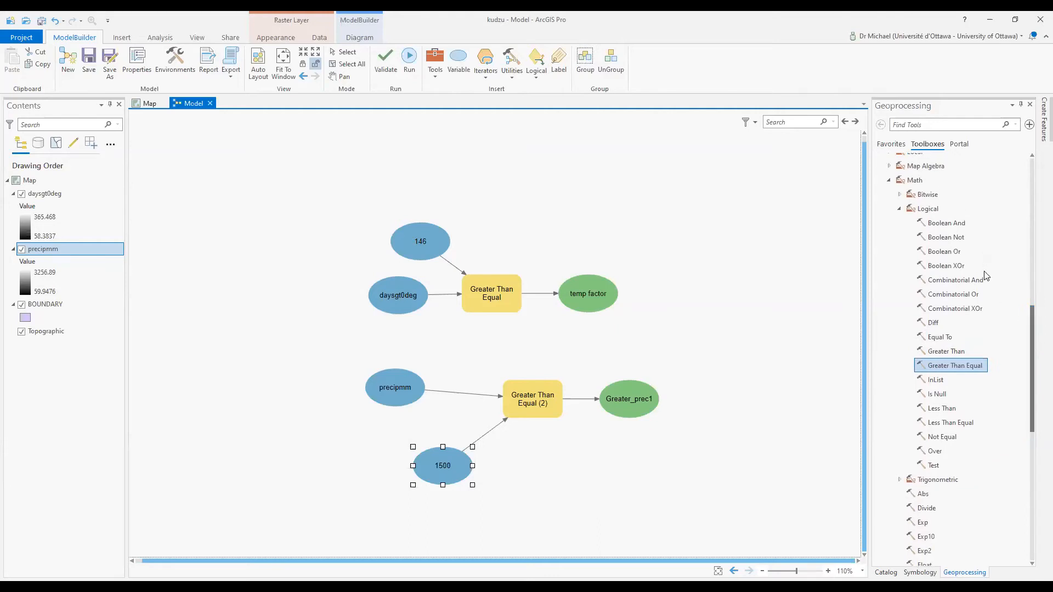
left_click_drag(951, 223, 699, 330)
left_click_drag(602, 291, 715, 347)
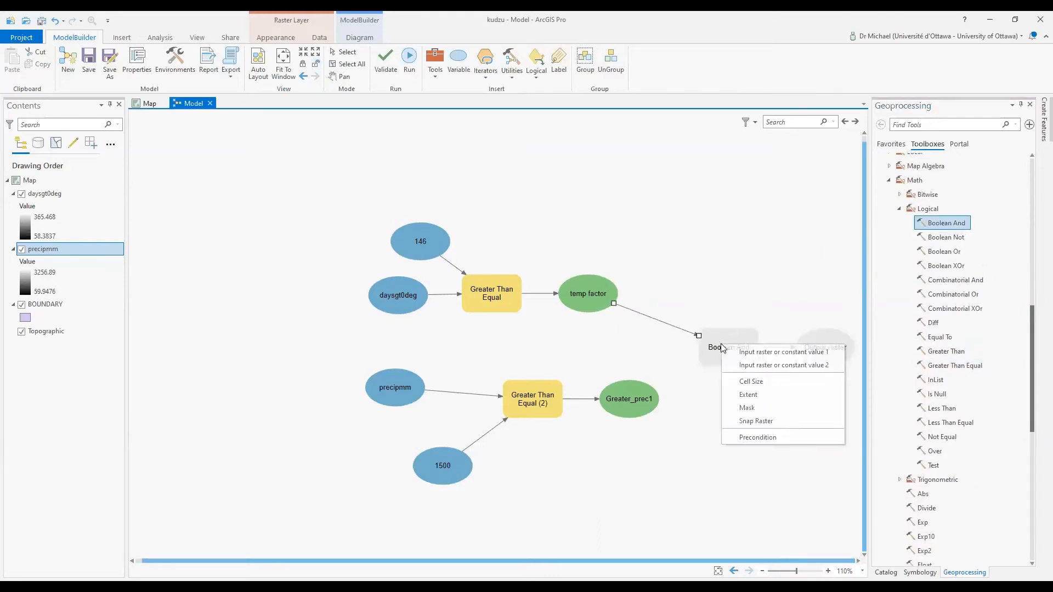
Set temp factor as input 1 and Greater_prec1 as input 2 of Boolean And
left_click(737, 355)
left_click_drag(658, 383, 724, 351)
left_click(756, 369)
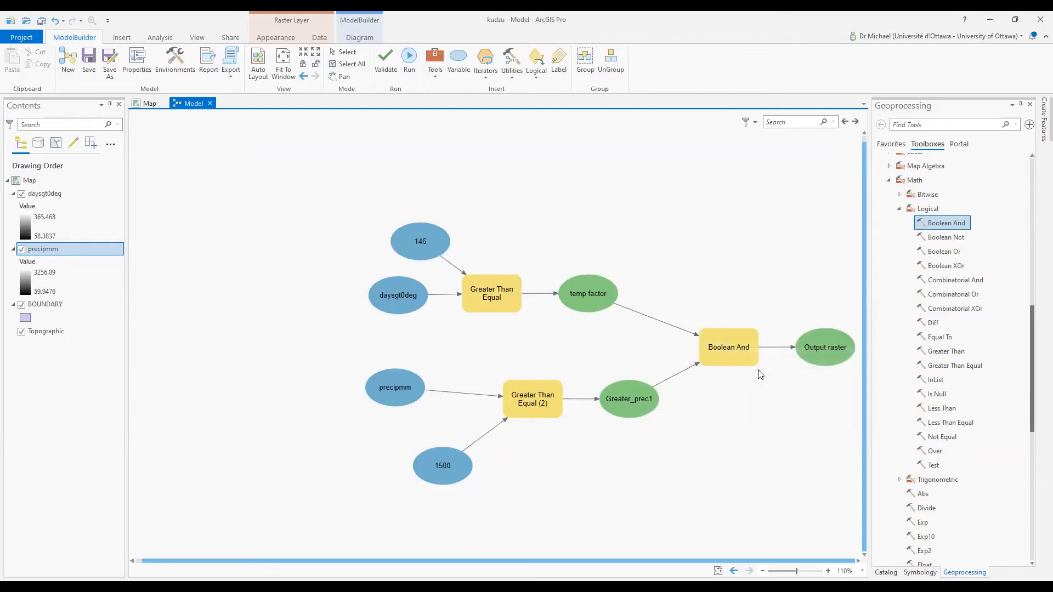
Rename the Boolean And output raster to suitable_bool
left_click(823, 352)
right_click(821, 346)
left_click(850, 406)
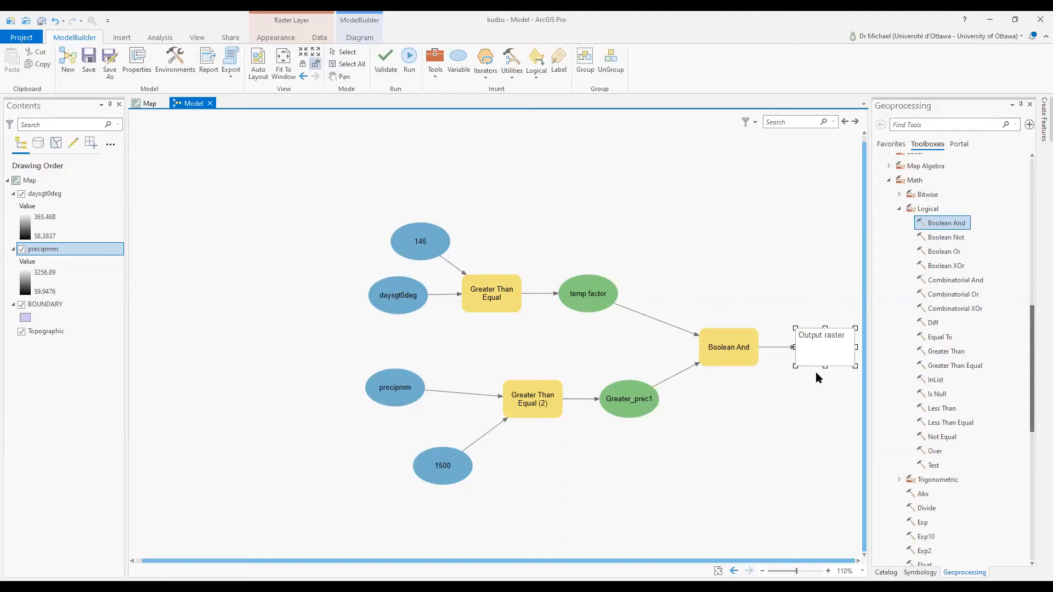
left_click_drag(847, 332, 782, 332)
type("suitable_bool")
left_click(795, 286)
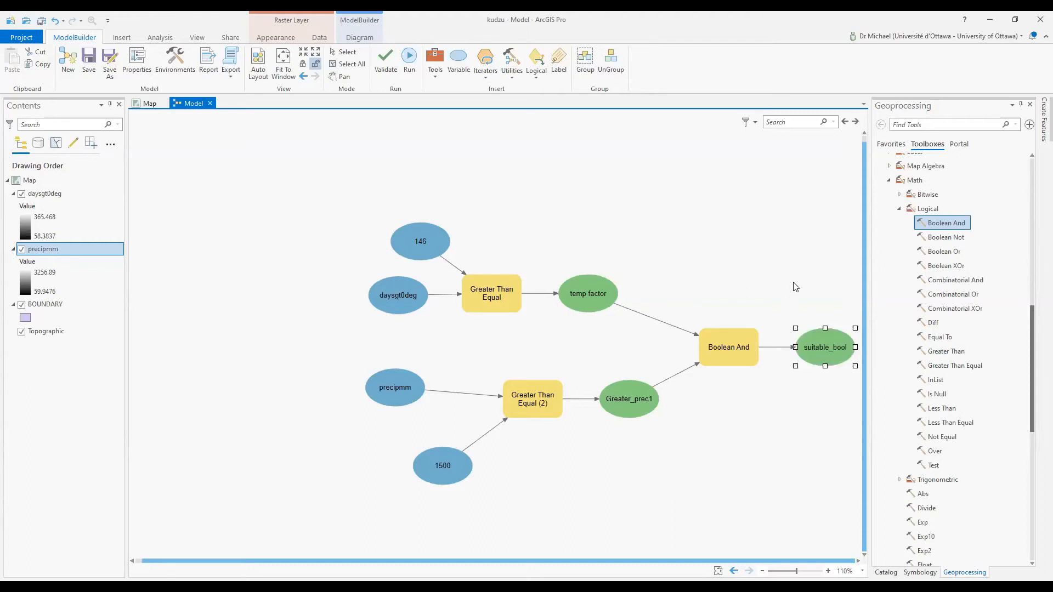